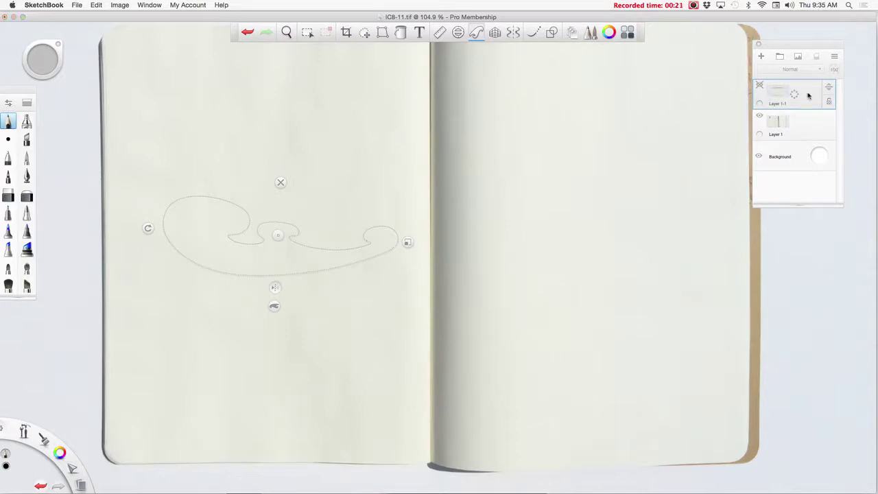
# Step: Add a new layer above the hidden layer and swap the French curve guide for the ellipse guide
pyautogui.moveTo(808, 96); pyautogui.dragTo(815, 70)
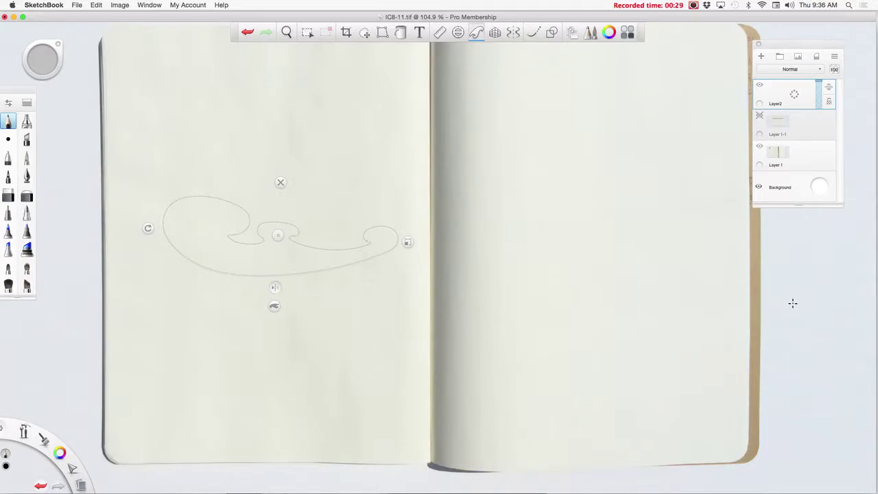
pyautogui.click(280, 181)
pyautogui.click(458, 33)
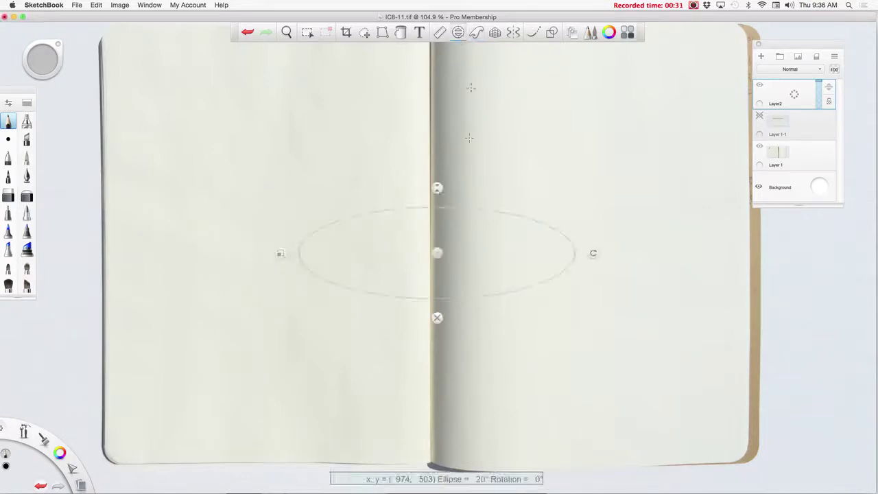
# Step: Shrink the 20° ellipse guide, centre it near the left page's upper edge at about (604, 810), trace it in pencil and dismiss it
pyautogui.moveTo(437, 254); pyautogui.dragTo(277, 121)
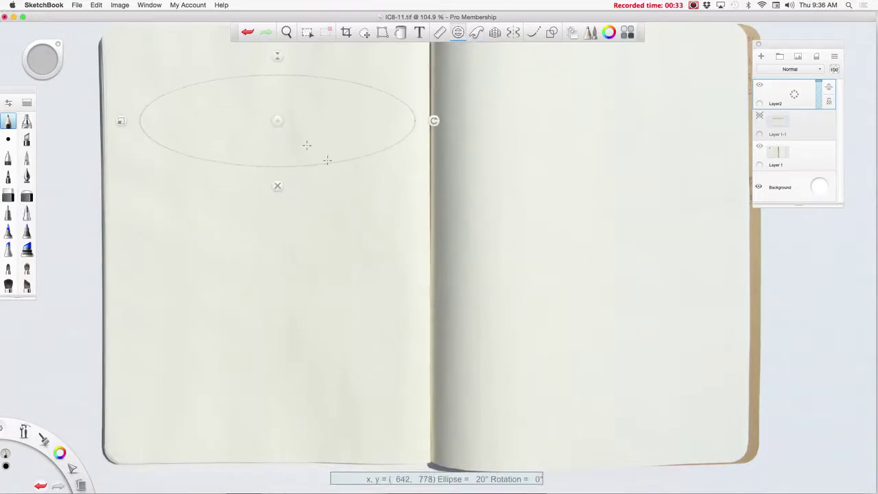
pyautogui.moveTo(121, 121); pyautogui.dragTo(141, 121)
pyautogui.moveTo(277, 121); pyautogui.dragTo(260, 105)
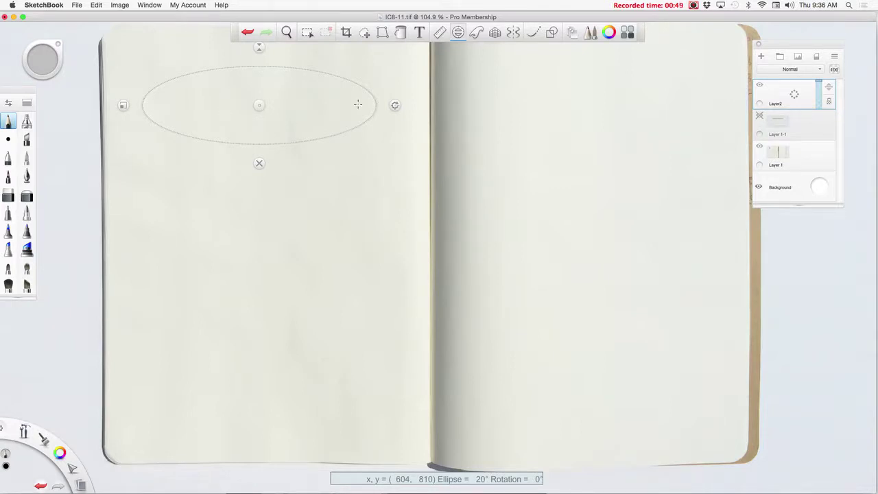
pyautogui.moveTo(122, 105); pyautogui.dragTo(131, 106)
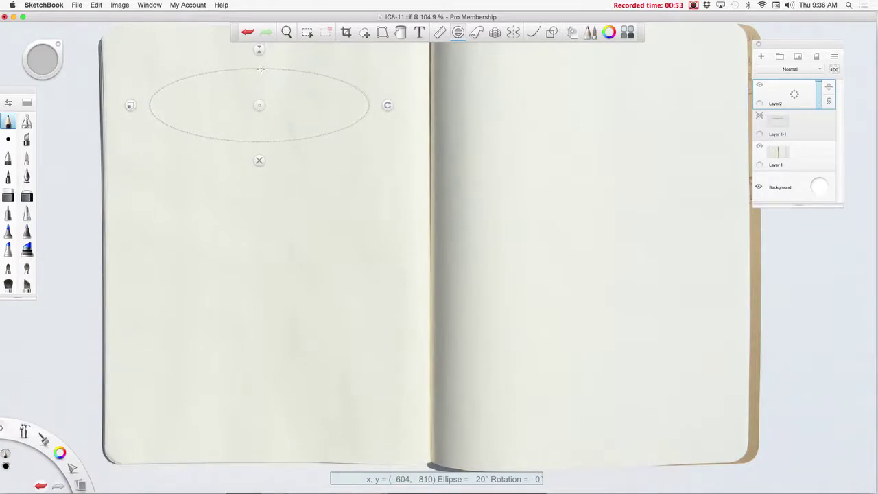
pyautogui.moveTo(261, 69)
pyautogui.mouseDown()
pyautogui.moveTo(137, 110)
pyautogui.moveTo(349, 98)
pyautogui.moveTo(244, 134)
pyautogui.moveTo(190, 77)
pyautogui.mouseUp()
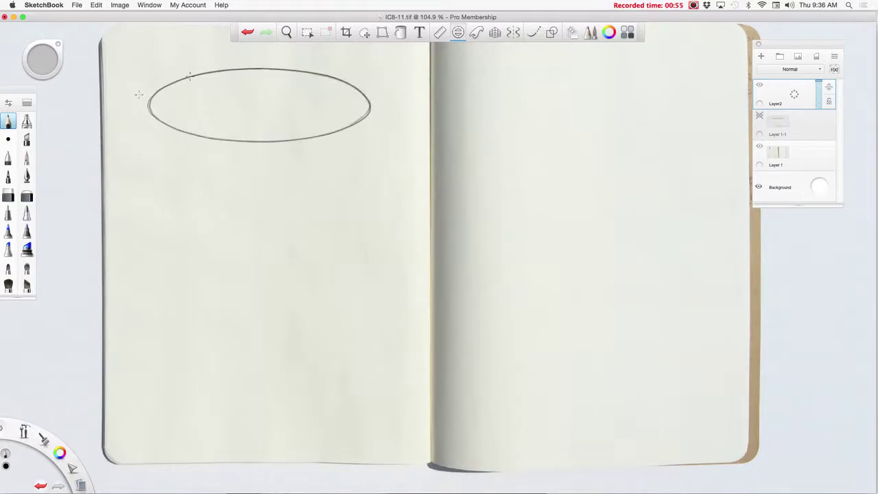
pyautogui.click(259, 159)
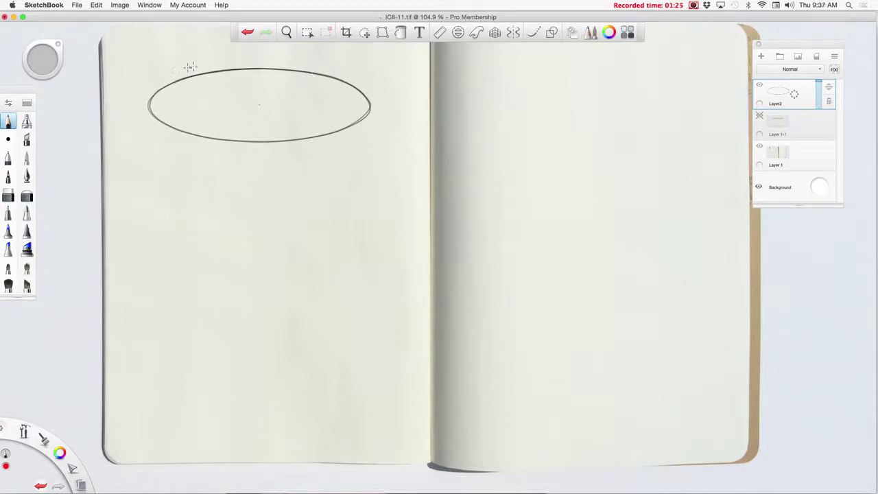
# Step: Draw four red arrows around the outside of the ellipse, pointing toward its left and right ends
pyautogui.moveTo(185, 68); pyautogui.dragTo(144, 92)
pyautogui.moveTo(197, 143); pyautogui.dragTo(152, 125)
pyautogui.moveTo(319, 142); pyautogui.dragTo(367, 127)
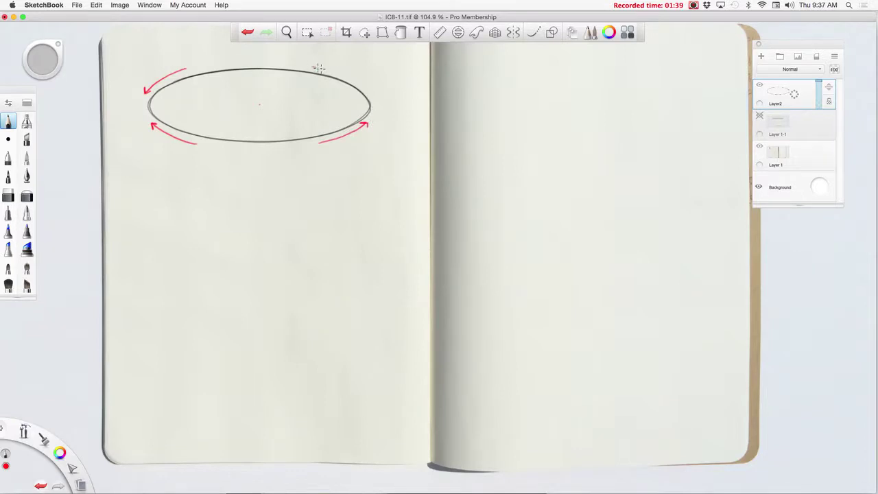
pyautogui.moveTo(313, 67); pyautogui.dragTo(370, 89)
# Step: Draw four blue arrows outside the red ones, pointing toward the middle of the ellipse's upper and lower sides
pyautogui.scroll(-2, 63, 442)
pyautogui.moveTo(60, 453); pyautogui.dragTo(44, 472)
pyautogui.scroll(-1, 84, 421)
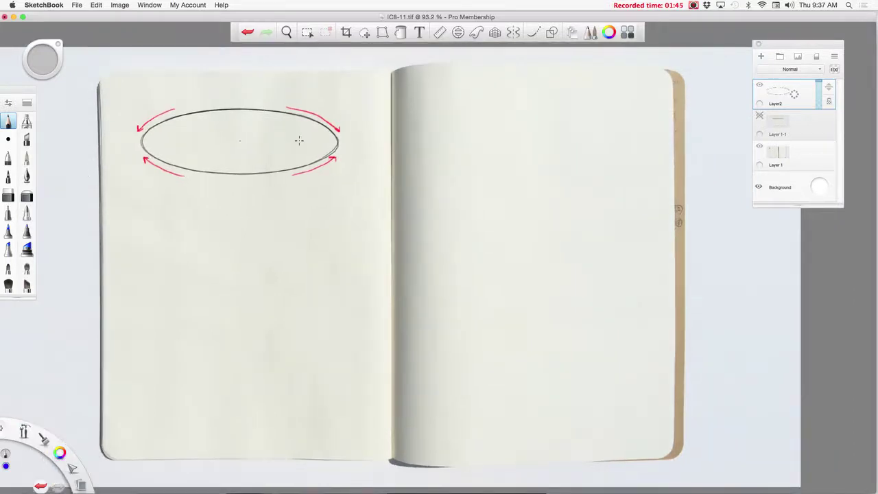
pyautogui.press('space')
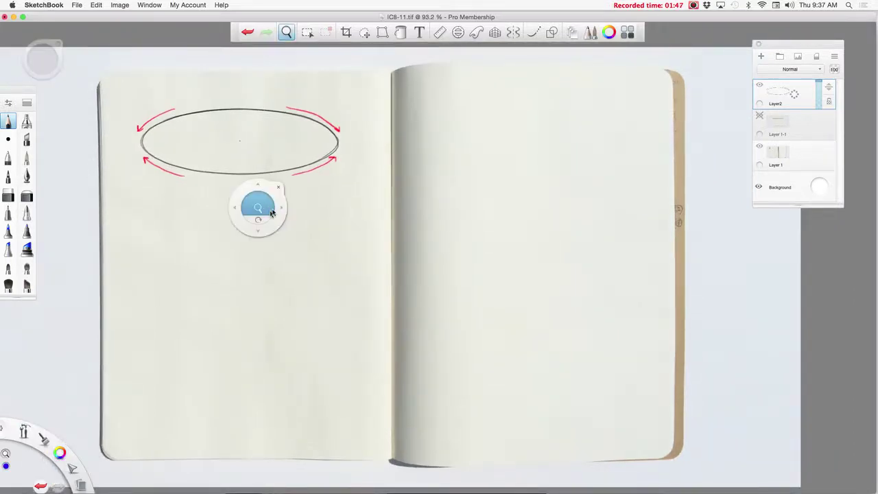
pyautogui.moveTo(281, 213); pyautogui.dragTo(304, 196)
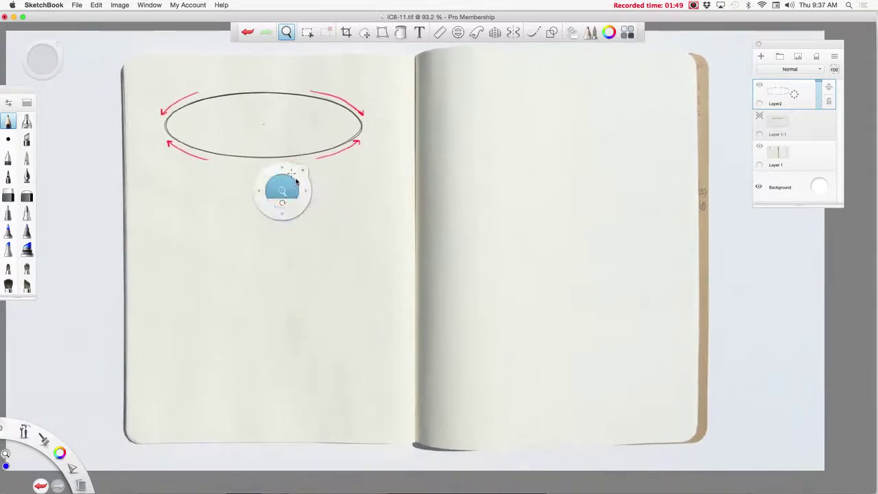
pyautogui.moveTo(283, 166); pyautogui.dragTo(294, 167)
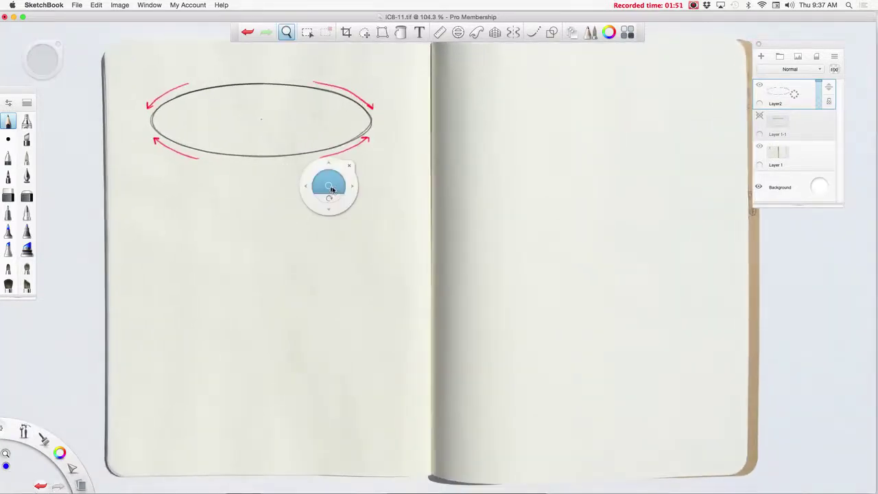
pyautogui.moveTo(350, 193); pyautogui.dragTo(366, 218)
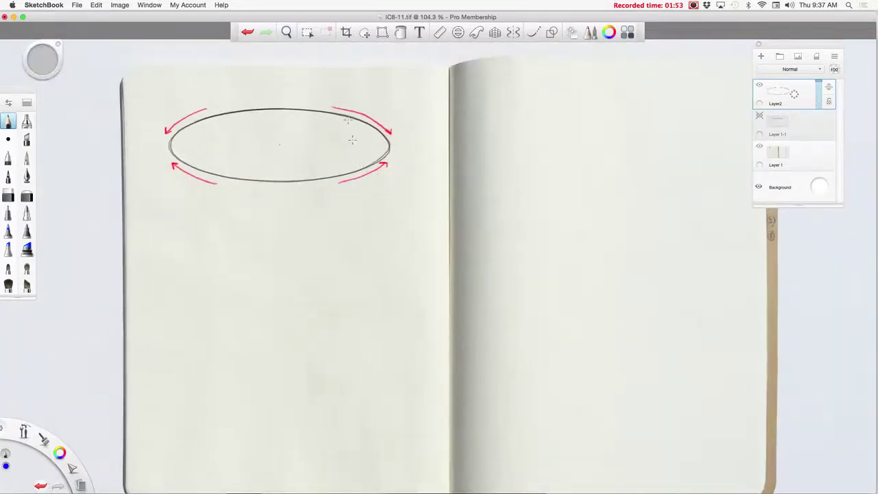
pyautogui.moveTo(169, 118)
pyautogui.mouseDown()
pyautogui.moveTo(215, 100)
pyautogui.moveTo(248, 100)
pyautogui.mouseUp()
pyautogui.moveTo(377, 114); pyautogui.dragTo(314, 98)
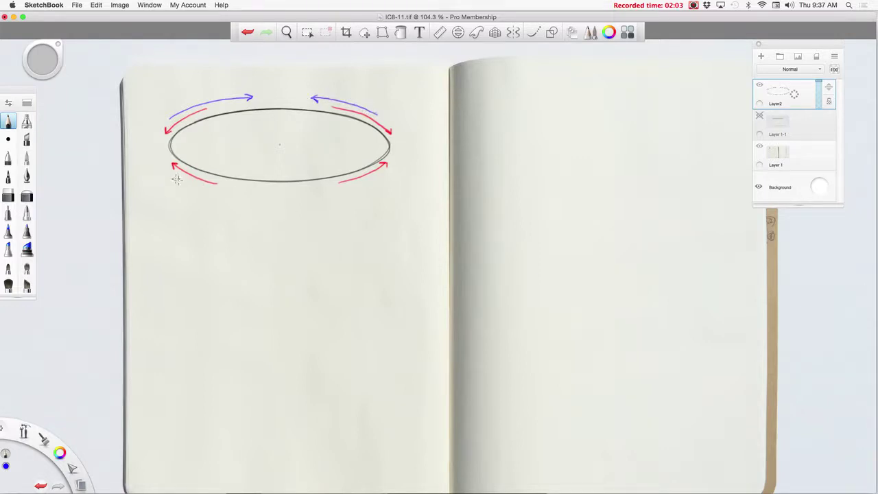
pyautogui.moveTo(175, 178); pyautogui.dragTo(232, 197)
pyautogui.moveTo(378, 177); pyautogui.dragTo(330, 197)
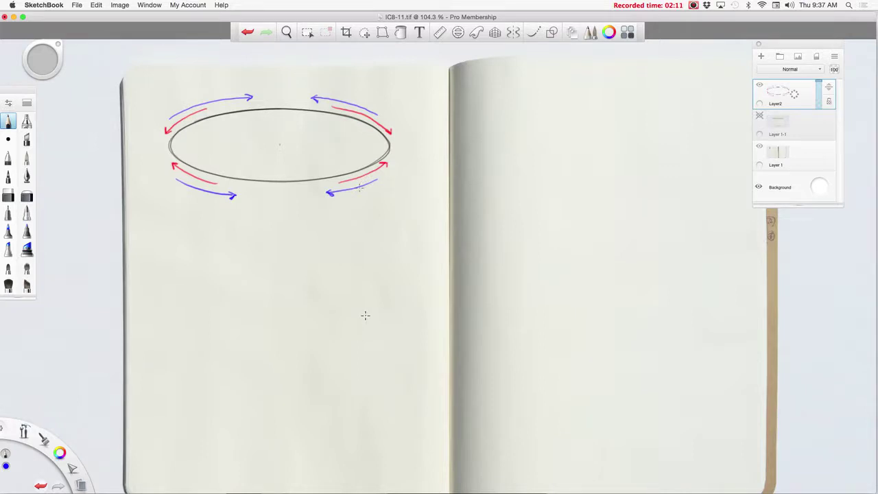
# Step: Letter "DECEL" in blue beside the lower right blue arrow and "ACCEL" in red beside the adjacent red arrow, each with a leader line
pyautogui.moveTo(361, 192); pyautogui.dragTo(407, 203)
pyautogui.click(59, 452)
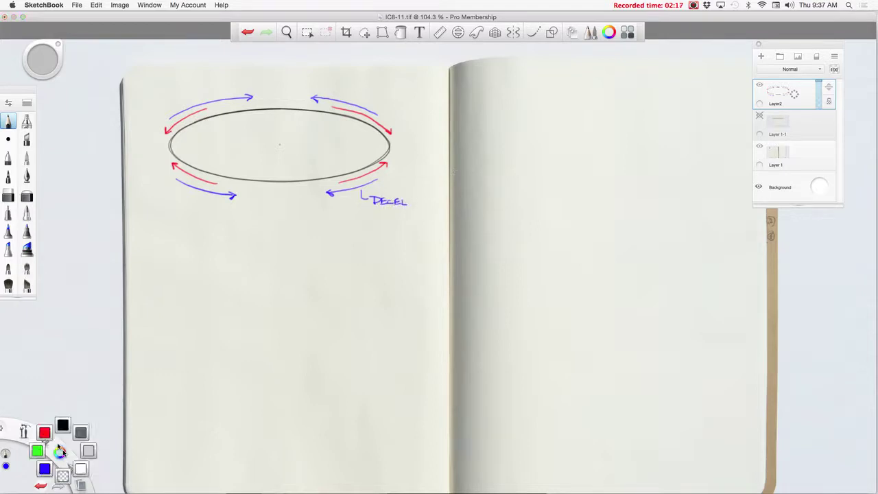
pyautogui.click(44, 432)
pyautogui.moveTo(392, 165)
pyautogui.mouseDown()
pyautogui.moveTo(409, 152)
pyautogui.moveTo(440, 156)
pyautogui.mouseUp()
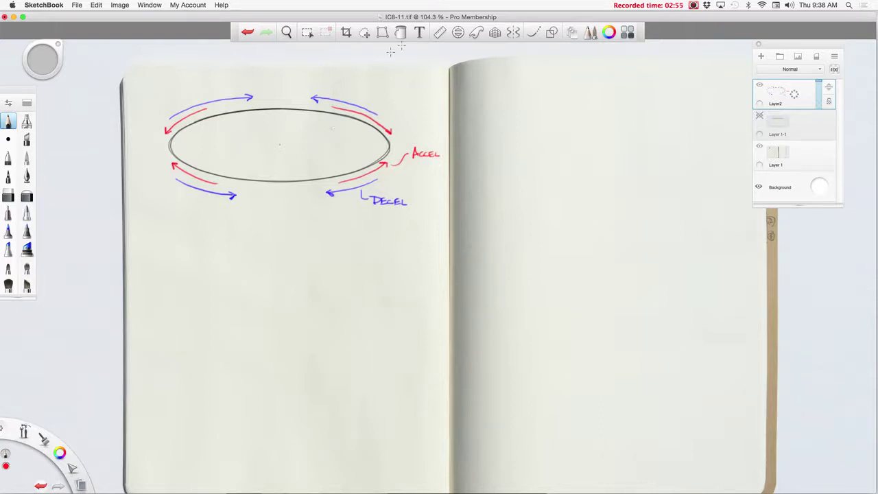
# Step: Place the French curve guide below the ellipse, enlarge it slightly to span most of the left page, and choose black for drawing
pyautogui.click(476, 33)
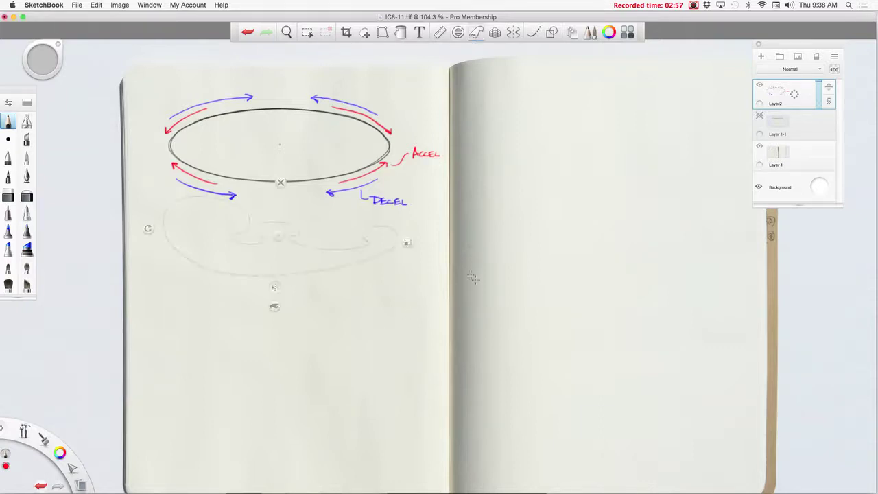
pyautogui.moveTo(278, 237); pyautogui.dragTo(283, 265)
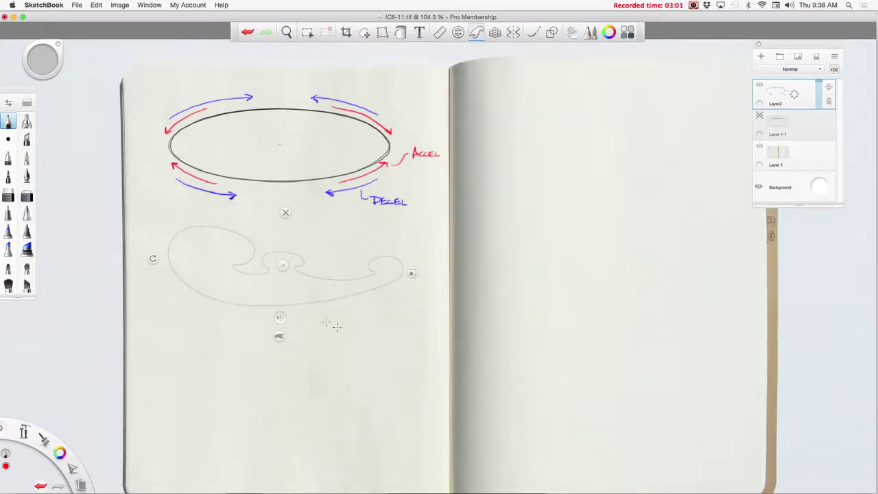
pyautogui.moveTo(59, 453); pyautogui.dragTo(61, 425)
pyautogui.moveTo(413, 273); pyautogui.dragTo(445, 272)
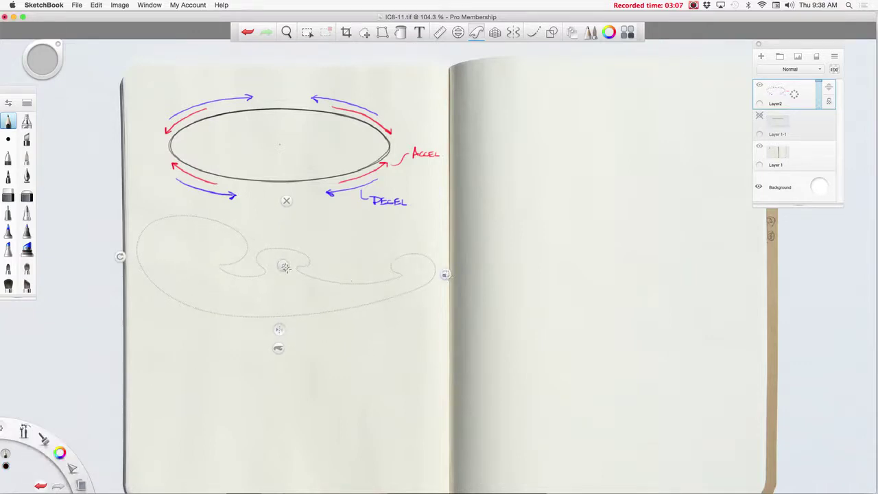
pyautogui.moveTo(284, 264); pyautogui.dragTo(287, 263)
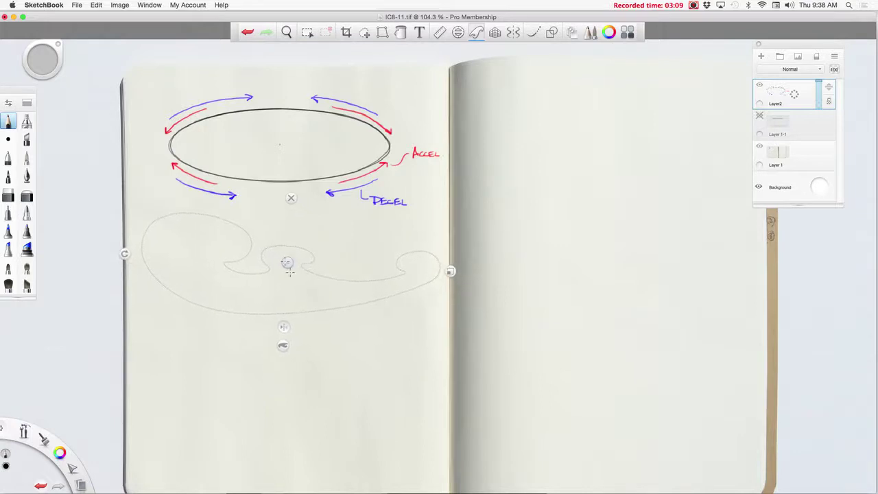
pyautogui.moveTo(449, 271); pyautogui.dragTo(433, 270)
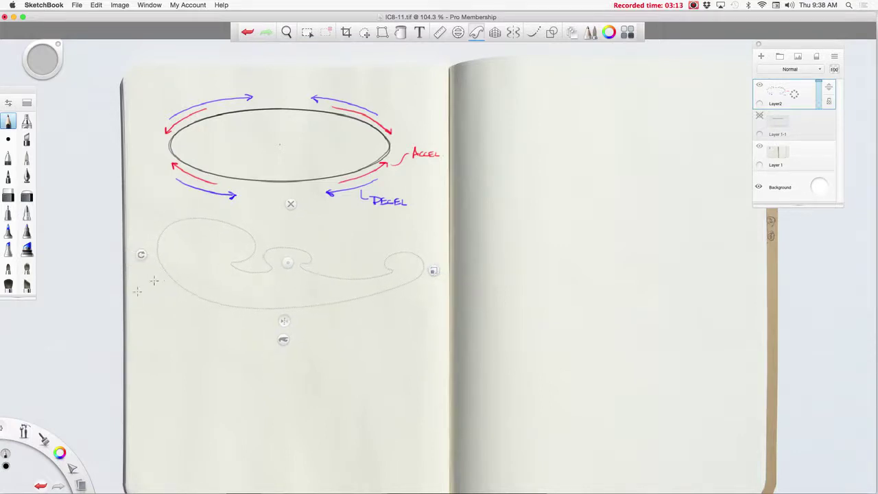
# Step: Trace the whole French curve outline in black pencil and dismiss the guide
pyautogui.moveTo(232, 264)
pyautogui.mouseDown()
pyautogui.moveTo(254, 239)
pyautogui.moveTo(189, 218)
pyautogui.moveTo(157, 248)
pyautogui.moveTo(180, 288)
pyautogui.moveTo(286, 307)
pyautogui.moveTo(402, 282)
pyautogui.moveTo(424, 262)
pyautogui.moveTo(395, 252)
pyautogui.moveTo(385, 267)
pyautogui.mouseUp()
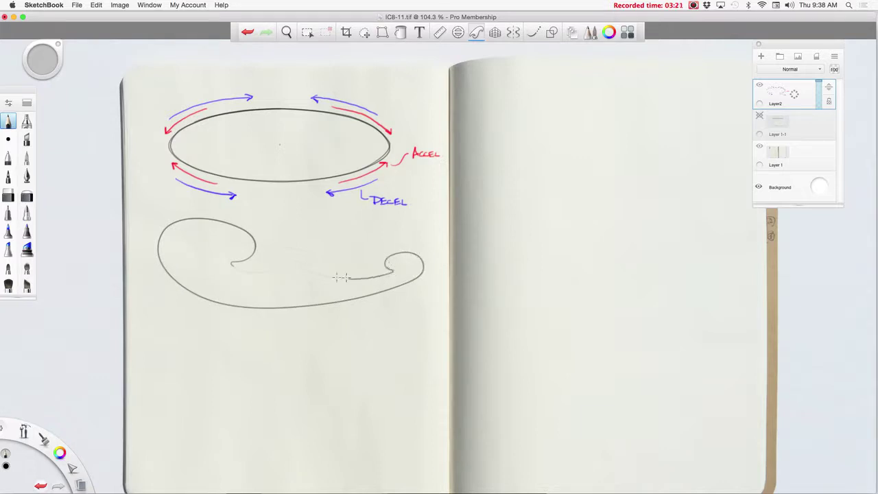
pyautogui.moveTo(341, 278)
pyautogui.mouseDown()
pyautogui.moveTo(272, 247)
pyautogui.moveTo(268, 272)
pyautogui.moveTo(238, 268)
pyautogui.moveTo(230, 263)
pyautogui.moveTo(255, 249)
pyautogui.moveTo(226, 220)
pyautogui.moveTo(159, 257)
pyautogui.moveTo(313, 304)
pyautogui.moveTo(417, 256)
pyautogui.moveTo(388, 267)
pyautogui.moveTo(384, 278)
pyautogui.moveTo(307, 264)
pyautogui.moveTo(298, 248)
pyautogui.moveTo(271, 267)
pyautogui.moveTo(232, 265)
pyautogui.mouseUp()
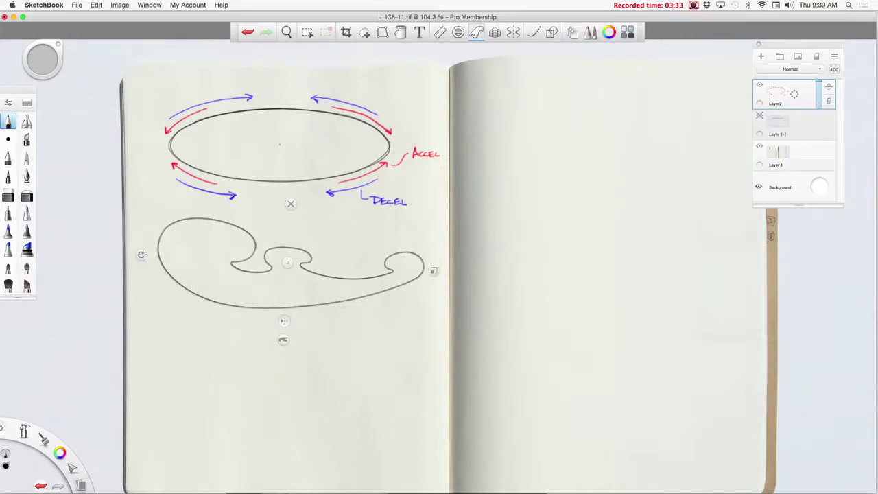
pyautogui.click(290, 203)
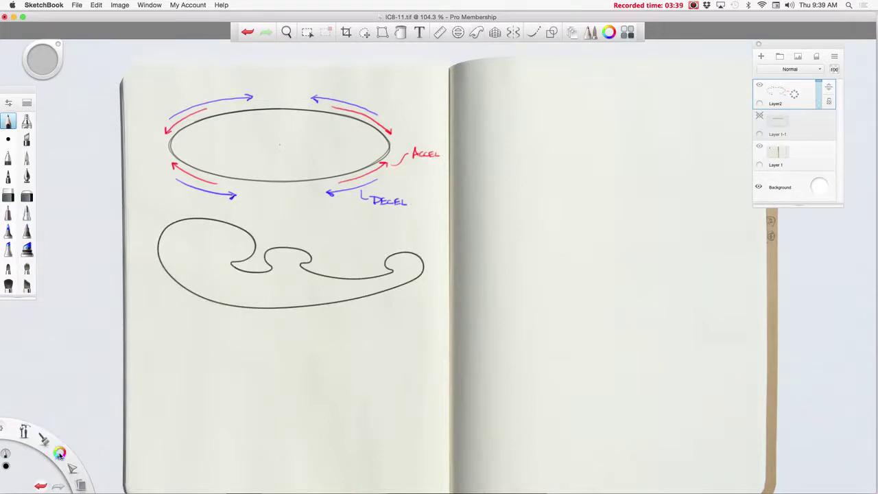
# Step: Draw two red arrows around the French curve's large left end, a blue arrow over its top and a red one into the hook
pyautogui.moveTo(60, 453); pyautogui.dragTo(43, 435)
pyautogui.moveTo(216, 313)
pyautogui.mouseDown()
pyautogui.moveTo(159, 275)
pyautogui.moveTo(166, 278)
pyautogui.mouseUp()
pyautogui.moveTo(152, 266)
pyautogui.mouseDown()
pyautogui.moveTo(153, 238)
pyautogui.moveTo(180, 218)
pyautogui.mouseUp()
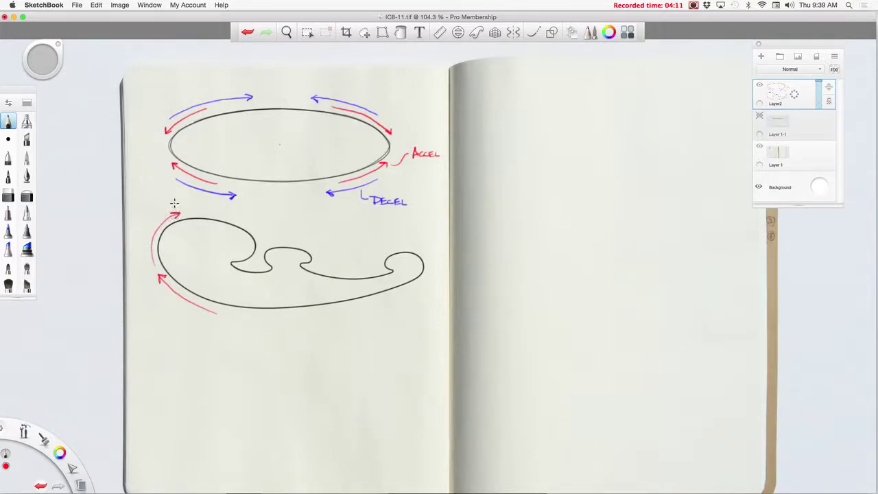
pyautogui.moveTo(60, 453); pyautogui.dragTo(69, 407)
pyautogui.moveTo(191, 211); pyautogui.dragTo(233, 219)
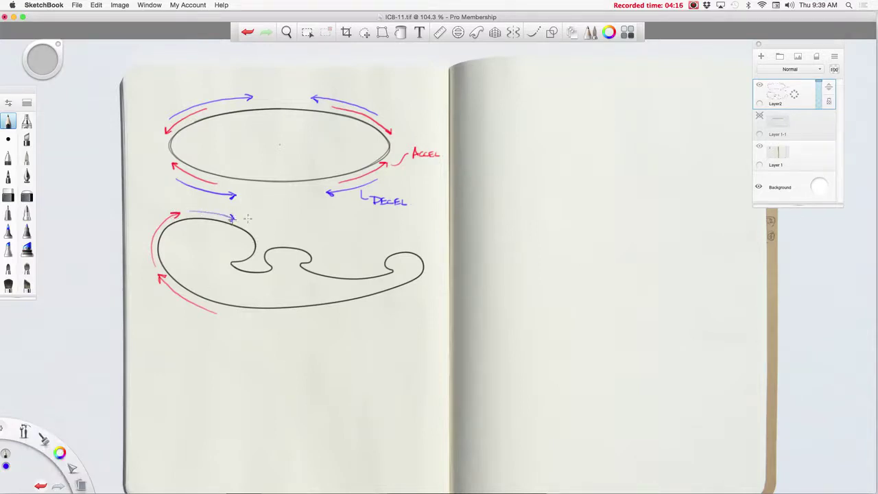
pyautogui.click(59, 452)
pyautogui.click(42, 437)
pyautogui.moveTo(254, 229); pyautogui.dragTo(260, 244)
# Step: Sketch a black vertical centre line in the empty area below the French curve
pyautogui.moveTo(60, 452); pyautogui.dragTo(28, 392)
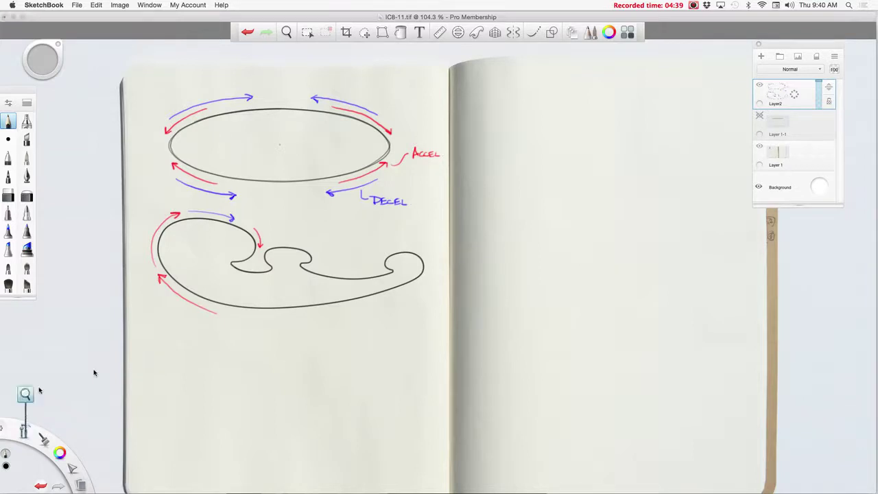
pyautogui.moveTo(360, 345); pyautogui.dragTo(364, 288)
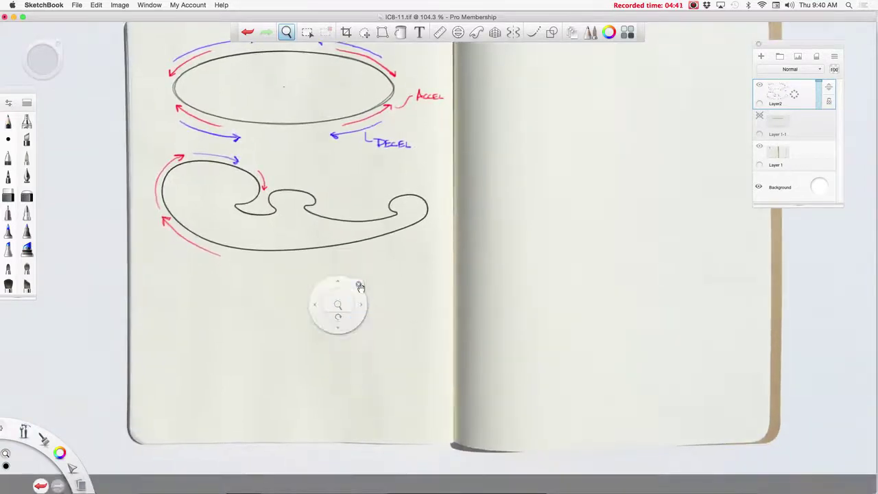
pyautogui.click(320, 382)
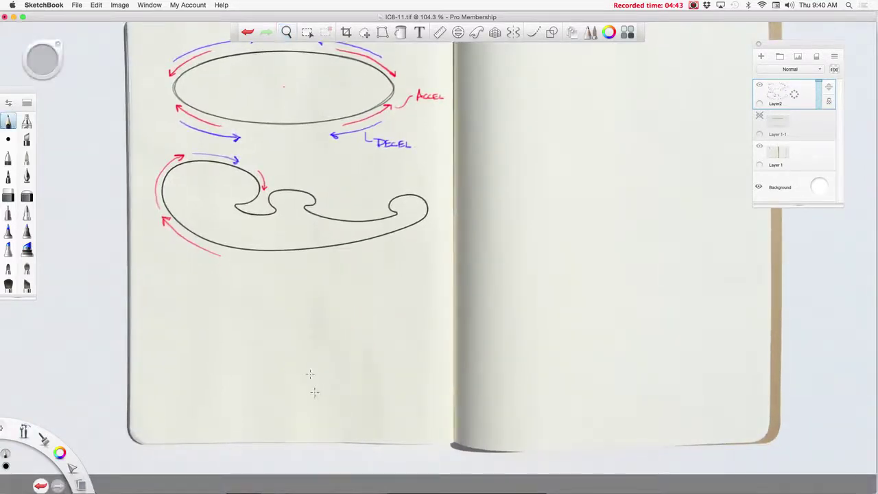
pyautogui.moveTo(279, 412); pyautogui.dragTo(280, 269)
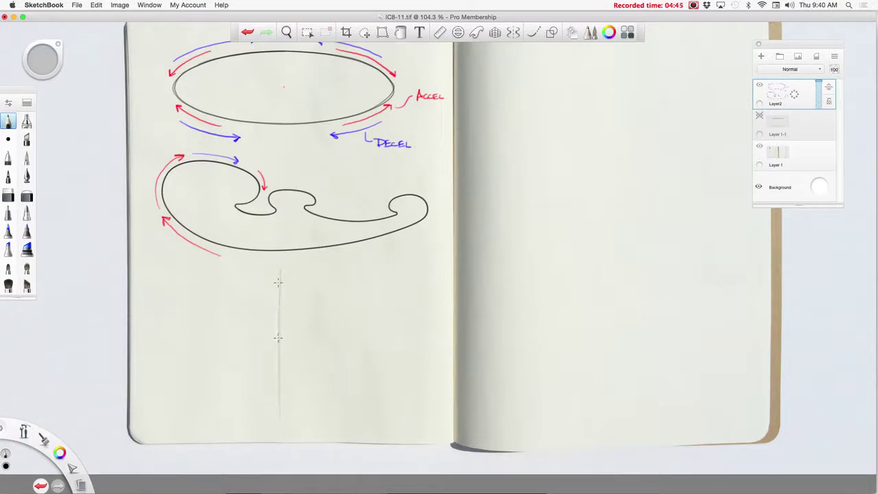
pyautogui.moveTo(279, 412); pyautogui.dragTo(277, 263)
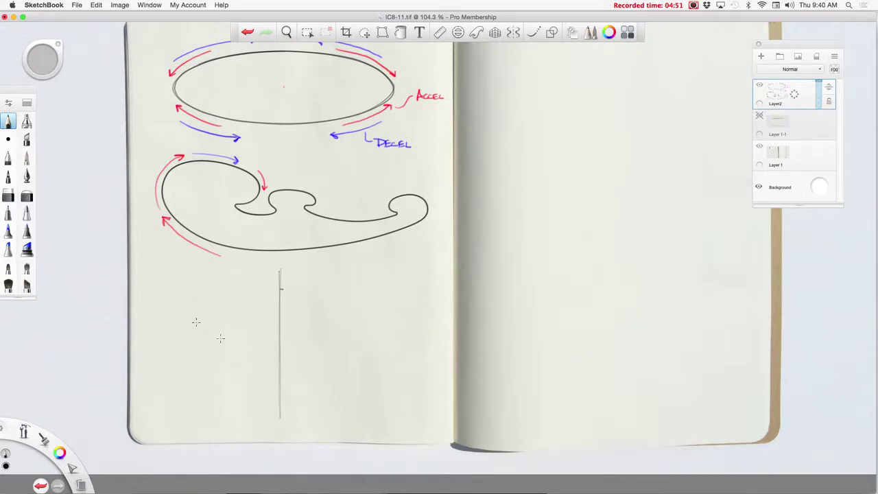
# Step: Sketch two stacked freehand ellipses centred on the vertical line and connect their left and right sides into a short cylinder
pyautogui.moveTo(292, 288)
pyautogui.mouseDown()
pyautogui.moveTo(329, 351)
pyautogui.moveTo(237, 292)
pyautogui.moveTo(354, 347)
pyautogui.moveTo(228, 341)
pyautogui.moveTo(361, 338)
pyautogui.mouseUp()
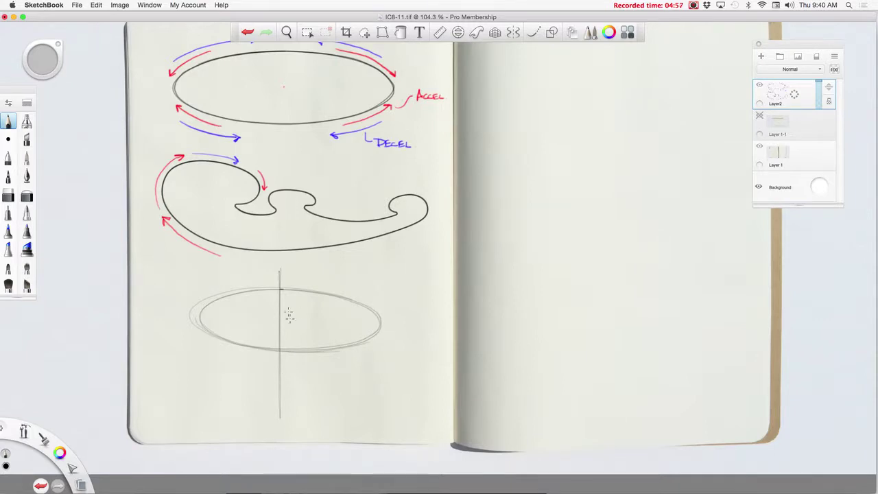
pyautogui.click(280, 376)
pyautogui.moveTo(369, 392)
pyautogui.mouseDown()
pyautogui.moveTo(199, 367)
pyautogui.moveTo(367, 351)
pyautogui.moveTo(196, 371)
pyautogui.moveTo(299, 333)
pyautogui.moveTo(219, 388)
pyautogui.moveTo(221, 343)
pyautogui.mouseUp()
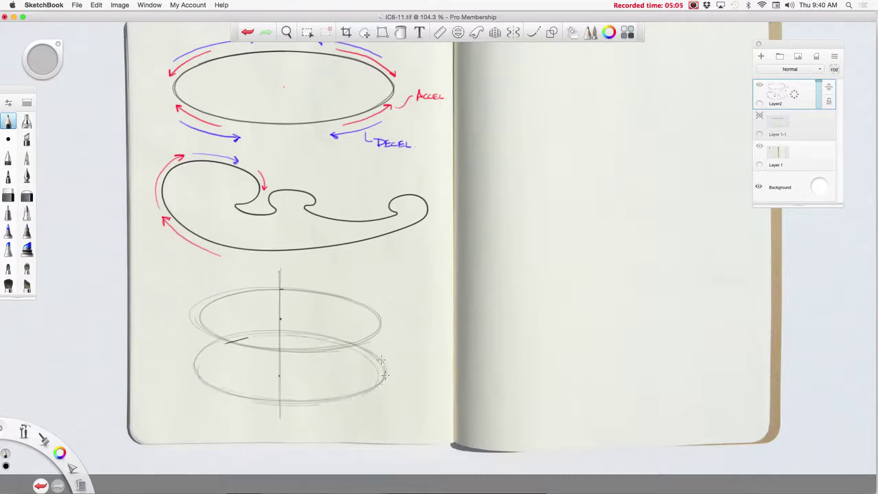
pyautogui.moveTo(385, 375)
pyautogui.mouseDown()
pyautogui.moveTo(358, 346)
pyautogui.moveTo(382, 365)
pyautogui.mouseUp()
pyautogui.moveTo(196, 314); pyautogui.dragTo(197, 354)
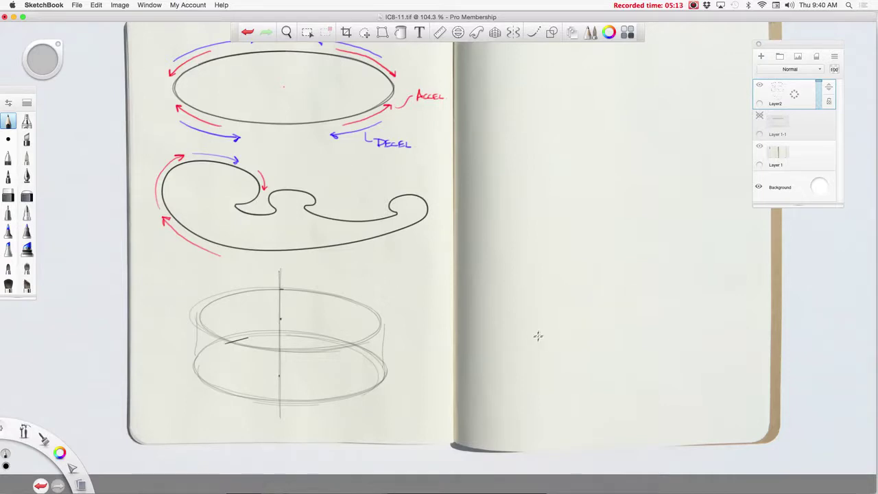
# Step: Draw a diagonal line through the upper ellipse's centre, rising to the right and ending in an arrowhead
pyautogui.click(484, 347)
pyautogui.moveTo(171, 354); pyautogui.dragTo(423, 275)
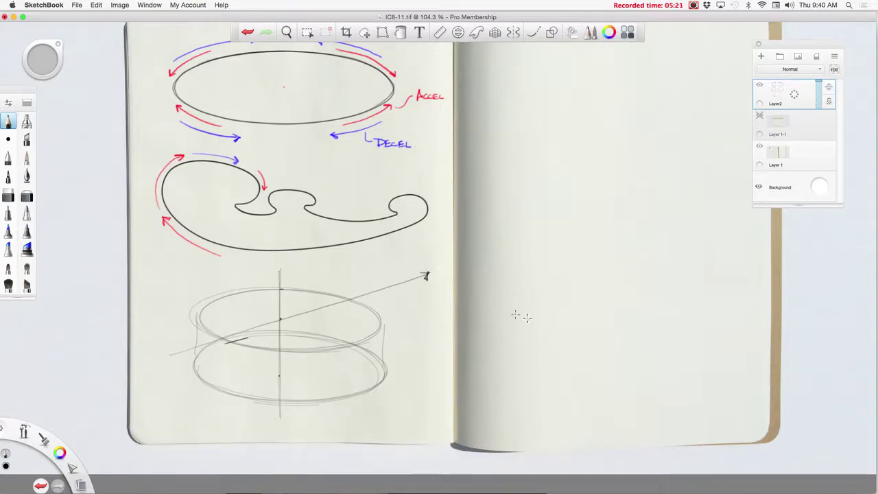
# Step: Label the existing diagonal's arrow RVP and draw a second diagonal across the cylinder's left front, ending in an arrowhead at its upper left end
pyautogui.moveTo(423, 263); pyautogui.dragTo(447, 259)
pyautogui.moveTo(177, 302); pyautogui.dragTo(318, 379)
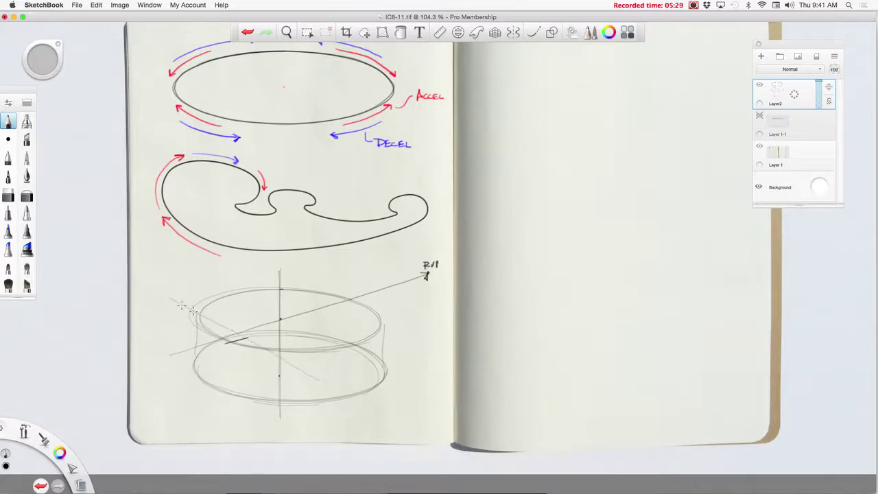
pyautogui.moveTo(170, 300); pyautogui.dragTo(334, 383)
pyautogui.moveTo(246, 340); pyautogui.dragTo(226, 342)
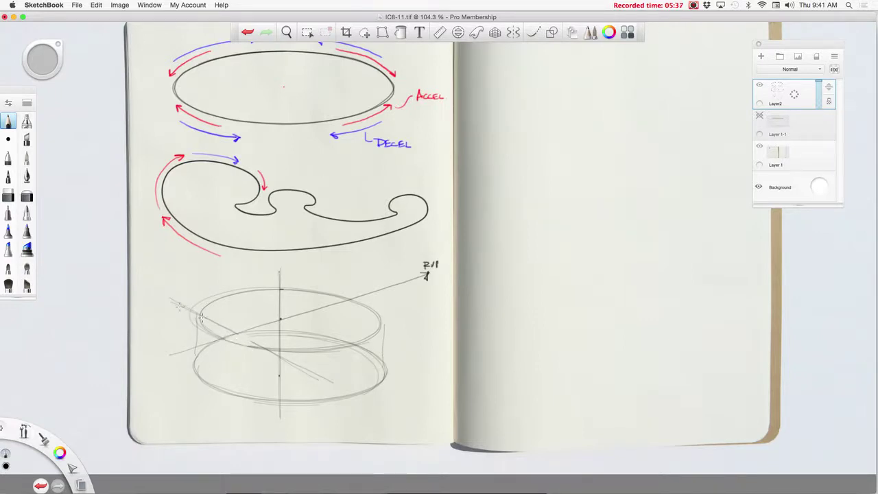
pyautogui.moveTo(169, 300); pyautogui.dragTo(331, 380)
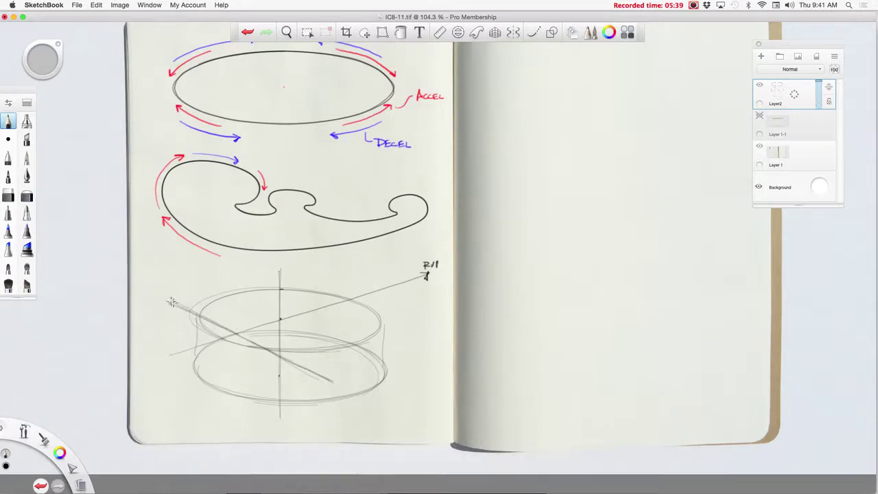
pyautogui.moveTo(172, 302); pyautogui.dragTo(171, 308)
# Step: Draw a chord parallel to the second diagonal across the upper ellipse's left front and drop verticals from both ends to the lower ellipse
pyautogui.moveTo(198, 305); pyautogui.dragTo(295, 350)
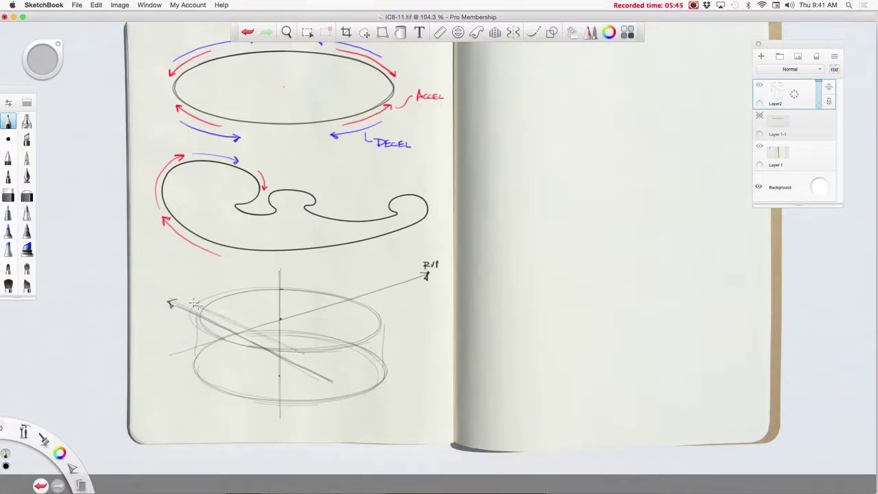
pyautogui.moveTo(196, 304); pyautogui.dragTo(287, 345)
pyautogui.moveTo(207, 313); pyautogui.dragTo(299, 350)
pyautogui.moveTo(300, 351); pyautogui.dragTo(299, 403)
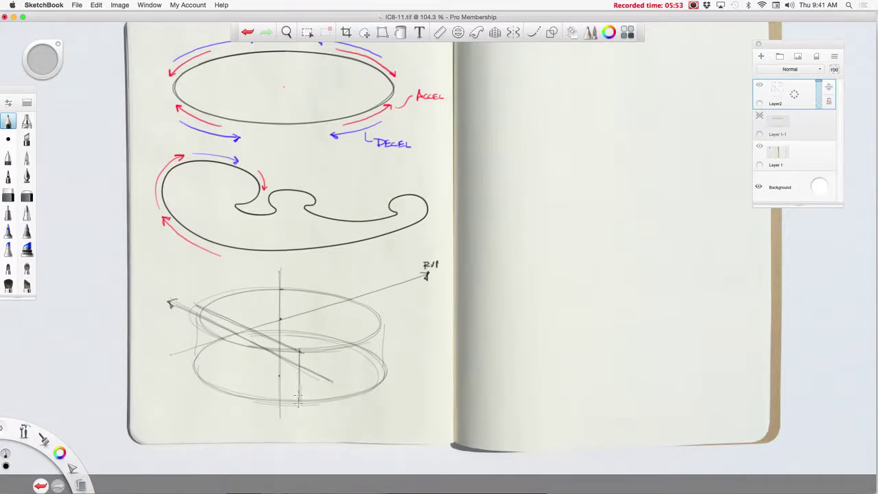
pyautogui.moveTo(200, 313); pyautogui.dragTo(202, 356)
pyautogui.moveTo(200, 301); pyautogui.dragTo(202, 355)
# Step: Darken the outline of the cylinder's curved left front face and the straight chord across its top
pyautogui.moveTo(200, 307)
pyautogui.mouseDown()
pyautogui.moveTo(206, 331)
pyautogui.moveTo(232, 343)
pyautogui.moveTo(301, 352)
pyautogui.moveTo(300, 402)
pyautogui.mouseUp()
pyautogui.moveTo(199, 317)
pyautogui.mouseDown()
pyautogui.moveTo(205, 378)
pyautogui.moveTo(297, 402)
pyautogui.mouseUp()
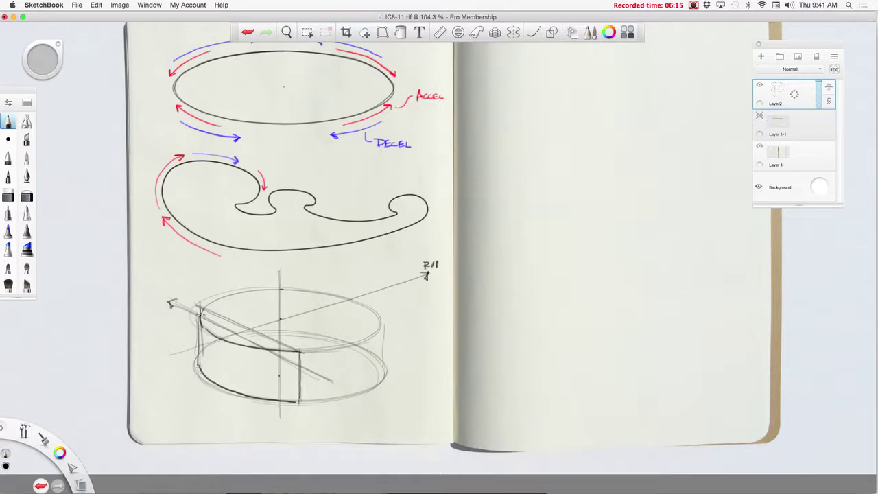
pyautogui.moveTo(199, 322); pyautogui.dragTo(205, 374)
pyautogui.moveTo(299, 402)
pyautogui.mouseDown()
pyautogui.moveTo(254, 399)
pyautogui.moveTo(209, 379)
pyautogui.moveTo(197, 365)
pyautogui.moveTo(201, 314)
pyautogui.moveTo(287, 346)
pyautogui.mouseUp()
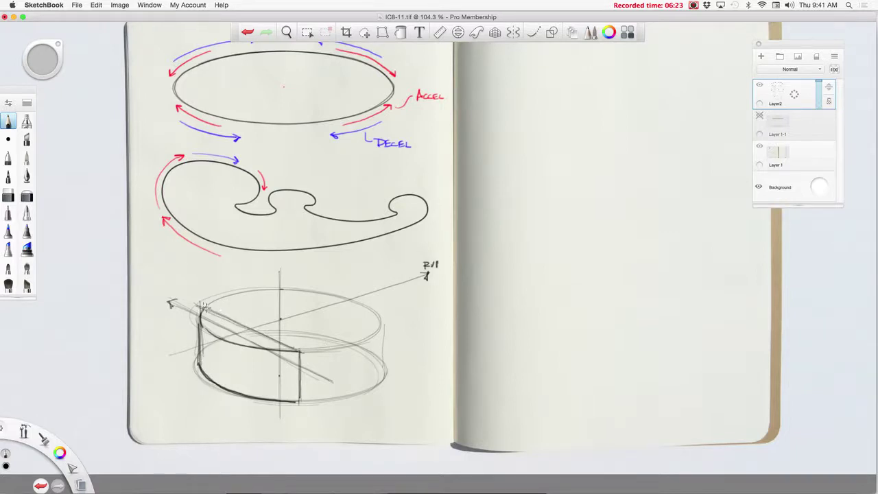
pyautogui.moveTo(204, 308)
pyautogui.mouseDown()
pyautogui.moveTo(302, 352)
pyautogui.moveTo(246, 325)
pyautogui.moveTo(297, 349)
pyautogui.moveTo(302, 395)
pyautogui.mouseUp()
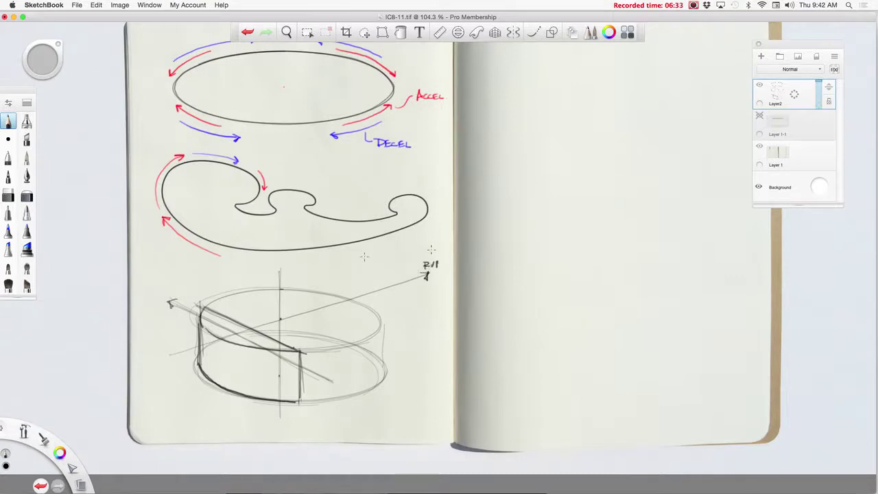
pyautogui.moveTo(66, 454); pyautogui.dragTo(51, 470)
pyautogui.moveTo(166, 356); pyautogui.dragTo(397, 286)
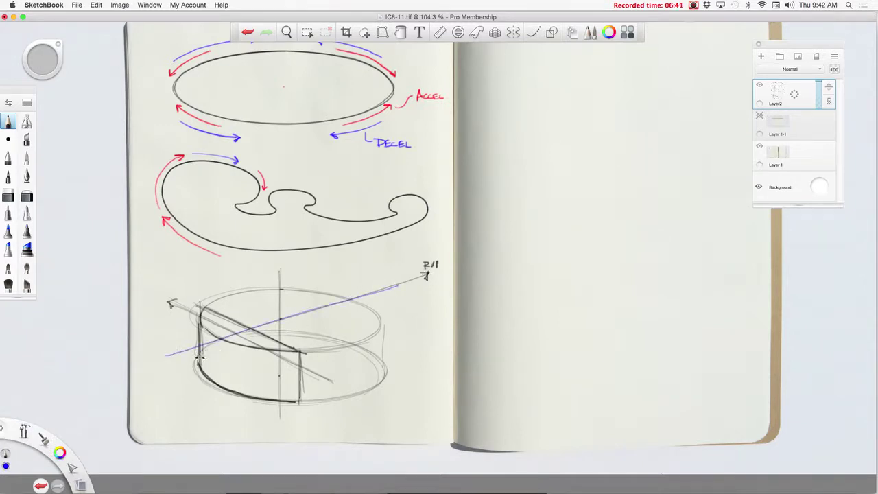
pyautogui.moveTo(219, 345); pyautogui.dragTo(220, 389)
pyautogui.moveTo(219, 347); pyautogui.dragTo(220, 388)
pyautogui.press('super+z')
pyautogui.press('super+z')
pyautogui.press('super+z')
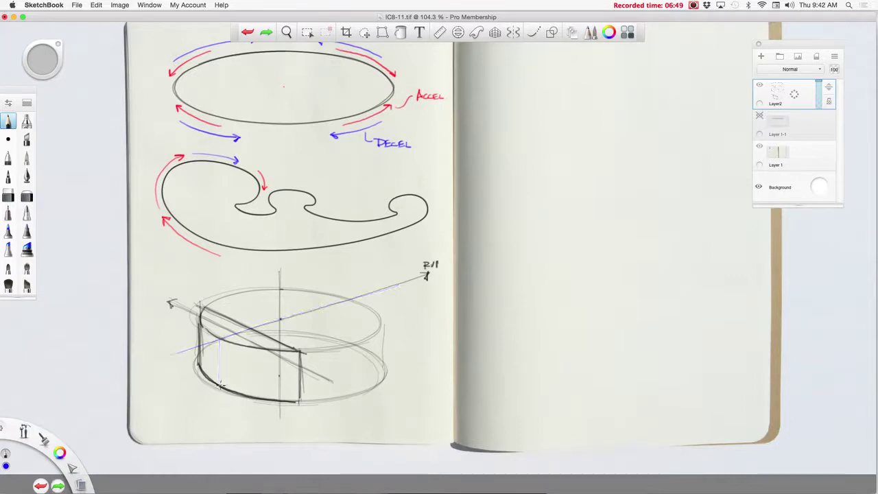
# Step: Draw a black vertical down the curved front face from the point where the RVP line meets the upper arc
pyautogui.moveTo(60, 453); pyautogui.dragTo(61, 428)
pyautogui.moveTo(216, 382)
pyautogui.mouseDown()
pyautogui.moveTo(217, 338)
pyautogui.moveTo(216, 380)
pyautogui.mouseUp()
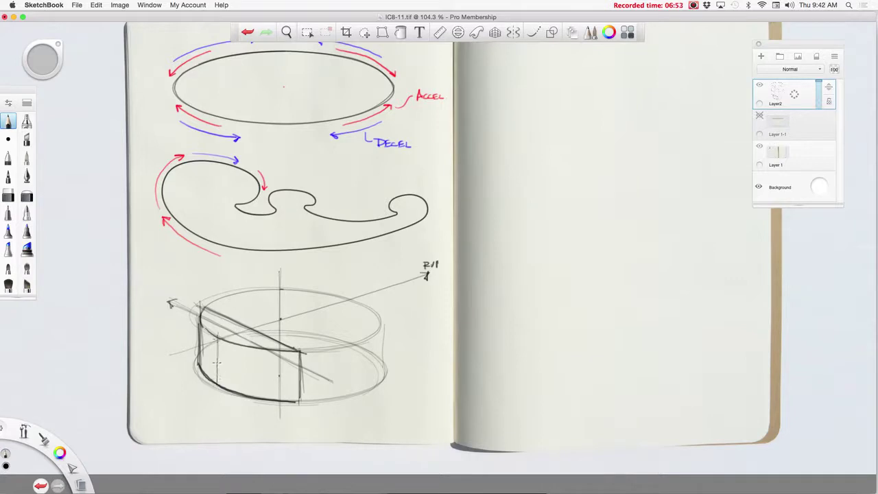
pyautogui.moveTo(219, 339); pyautogui.dragTo(250, 327)
# Step: Extend the front face's three verticals below the cylinder and add a dimension line with arrowheads between them
pyautogui.moveTo(217, 431); pyautogui.dragTo(218, 345)
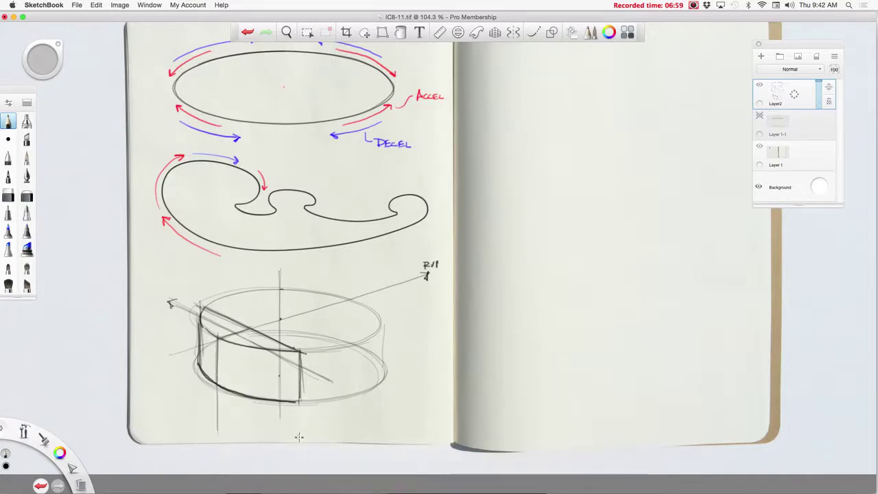
pyautogui.moveTo(299, 437)
pyautogui.mouseDown()
pyautogui.moveTo(296, 360)
pyautogui.moveTo(299, 371)
pyautogui.mouseUp()
pyautogui.moveTo(200, 413); pyautogui.dragTo(199, 339)
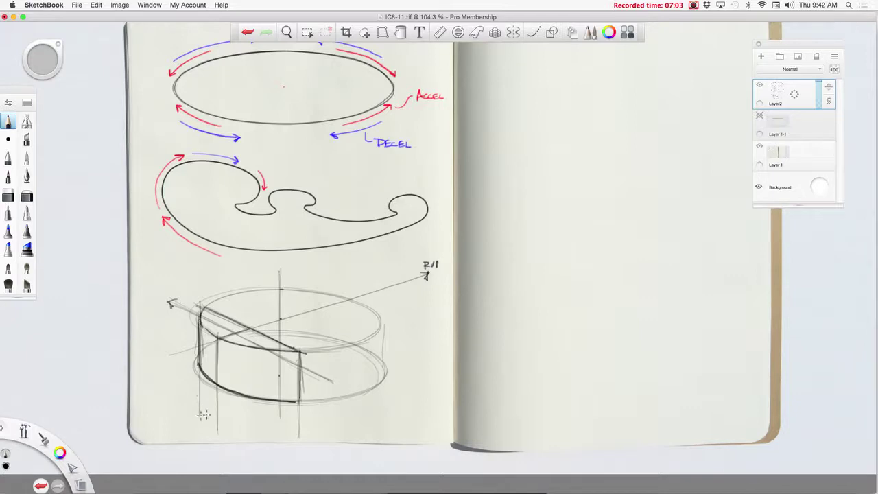
pyautogui.moveTo(203, 415)
pyautogui.mouseDown()
pyautogui.moveTo(311, 419)
pyautogui.moveTo(295, 423)
pyautogui.mouseUp()
pyautogui.moveTo(221, 414); pyautogui.dragTo(214, 419)
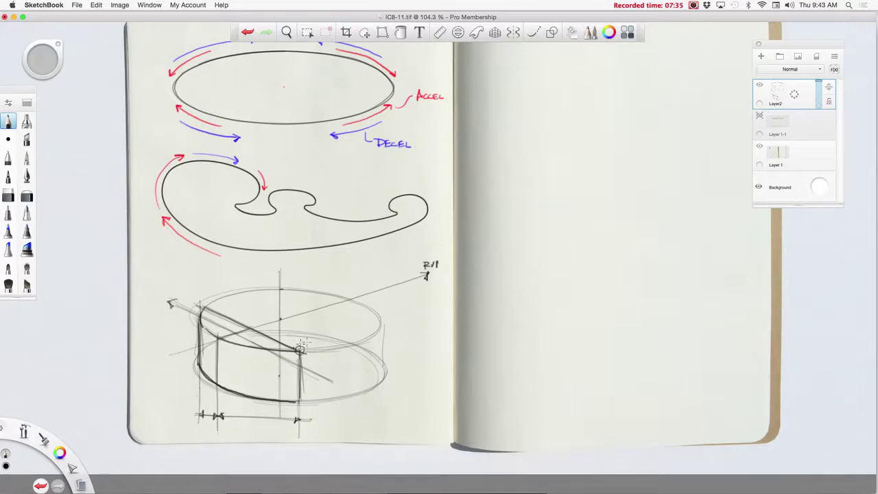
# Step: Draw a line from the upper front corner to the ellipse's right edge and another from the rear centre-line point to the same spot
pyautogui.moveTo(299, 351); pyautogui.dragTo(405, 314)
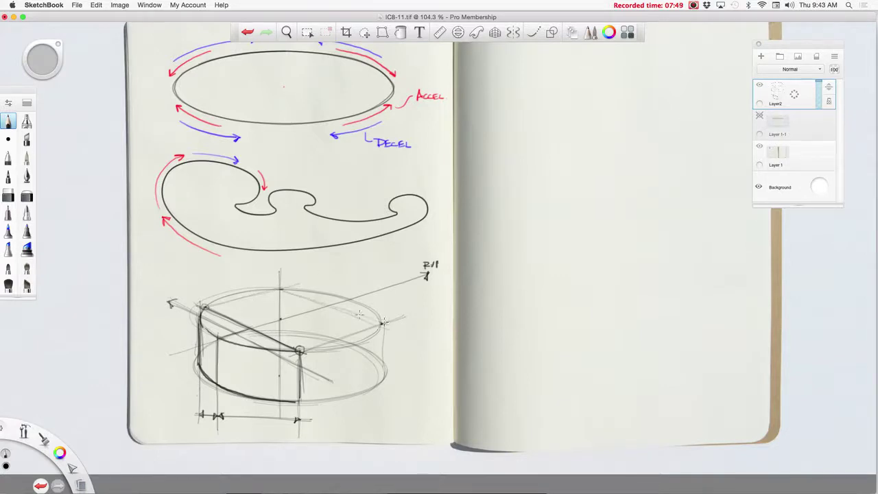
pyautogui.moveTo(279, 288); pyautogui.dragTo(390, 328)
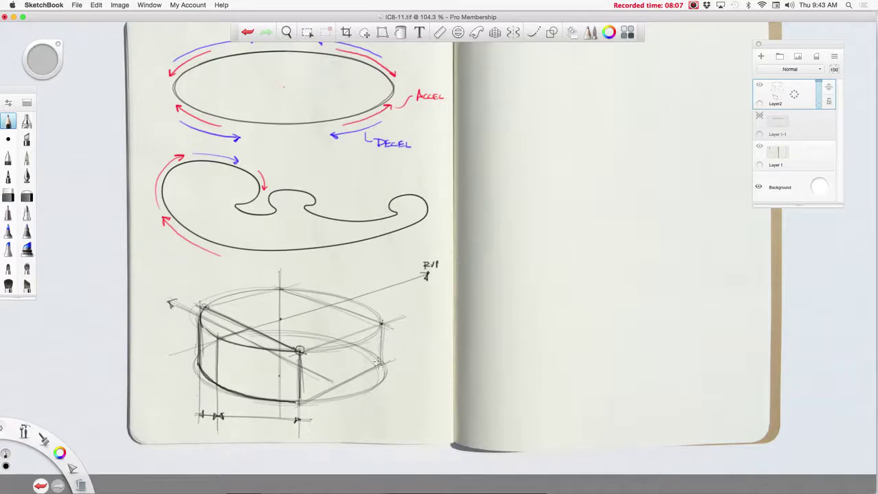
# Step: Draw a line parallel to the chord through the upper ellipse's centre and drop a vertical where it meets the right side line
pyautogui.moveTo(25, 431); pyautogui.dragTo(37, 353)
pyautogui.moveTo(431, 337); pyautogui.dragTo(646, 232)
pyautogui.scroll(3, 649, 225)
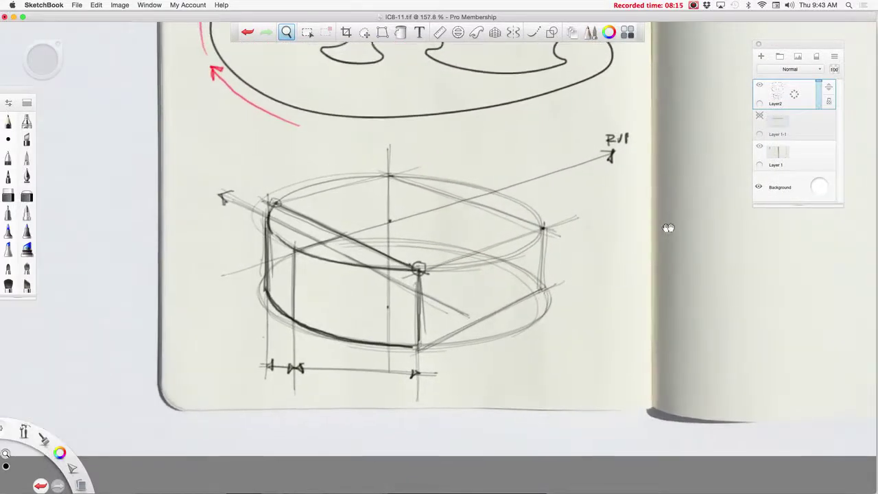
pyautogui.moveTo(677, 221); pyautogui.dragTo(676, 220)
pyautogui.click(676, 193)
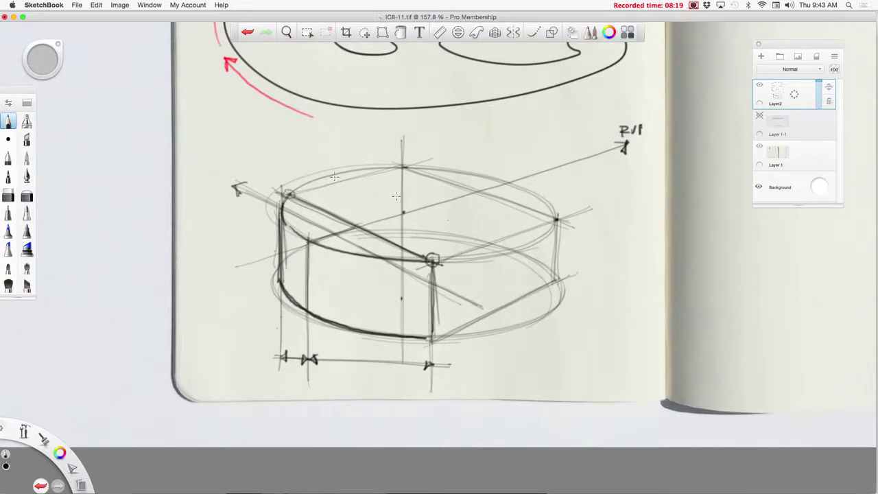
pyautogui.moveTo(299, 166); pyautogui.dragTo(480, 241)
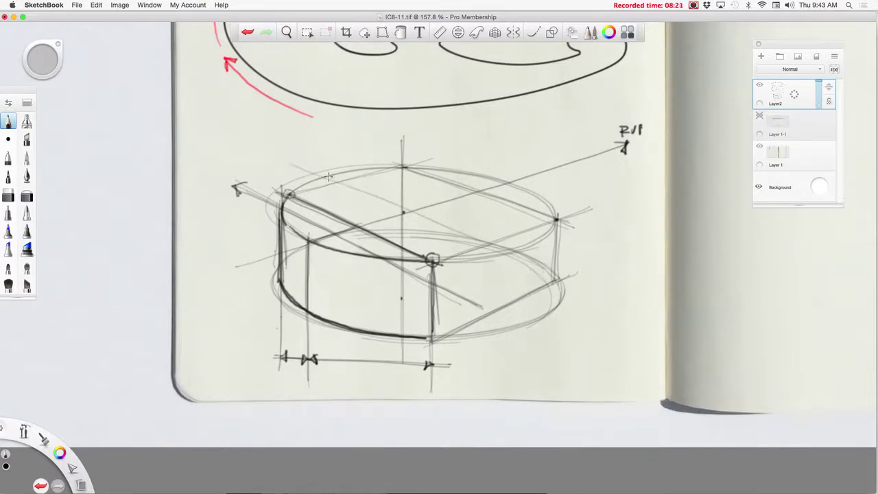
pyautogui.moveTo(300, 167); pyautogui.dragTo(500, 240)
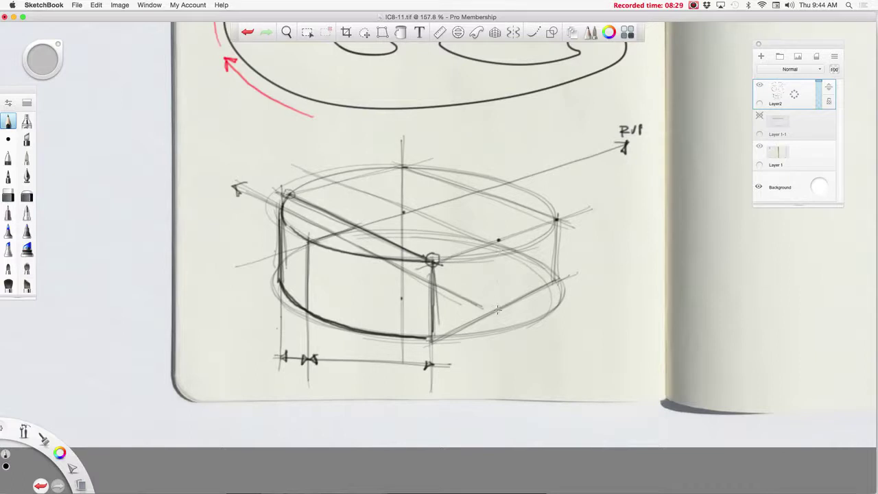
pyautogui.moveTo(498, 310); pyautogui.dragTo(499, 236)
pyautogui.press('super+z')
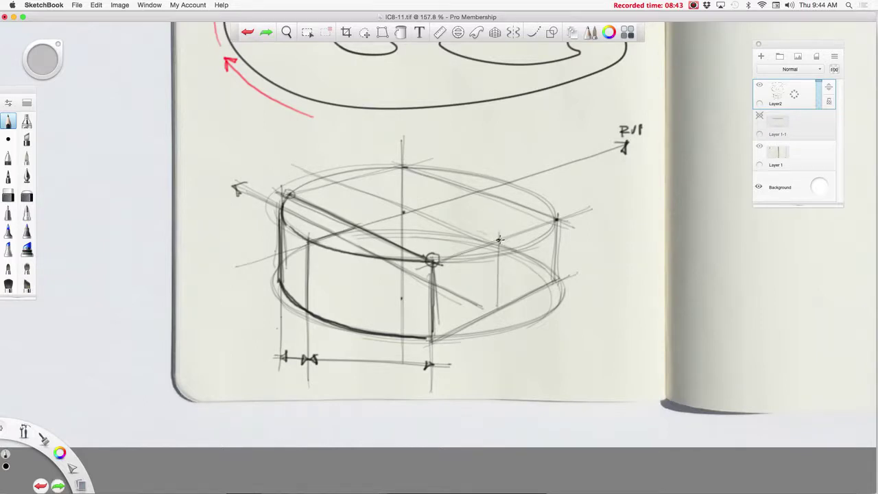
# Step: Mark a point just inside the right side line, draw a vertical below it, and dot the lower right corner
pyautogui.moveTo(482, 232)
pyautogui.mouseDown()
pyautogui.moveTo(472, 227)
pyautogui.moveTo(477, 234)
pyautogui.mouseUp()
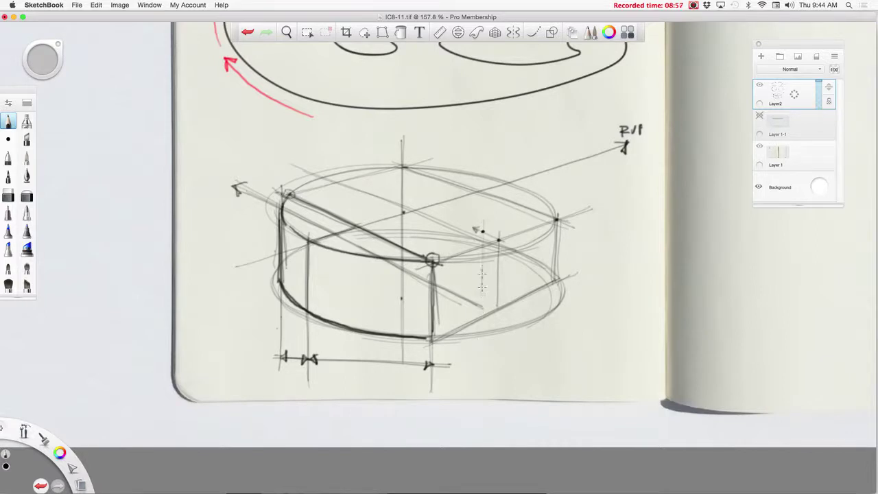
pyautogui.moveTo(482, 296); pyautogui.dragTo(481, 234)
pyautogui.click(555, 279)
pyautogui.moveTo(59, 452); pyautogui.dragTo(40, 476)
pyautogui.moveTo(426, 248); pyautogui.dragTo(433, 245)
pyautogui.moveTo(434, 234)
pyautogui.mouseDown()
pyautogui.moveTo(424, 252)
pyautogui.moveTo(439, 235)
pyautogui.moveTo(478, 226)
pyautogui.moveTo(481, 211)
pyautogui.mouseUp()
pyautogui.moveTo(554, 206)
pyautogui.mouseDown()
pyautogui.moveTo(551, 214)
pyautogui.moveTo(553, 202)
pyautogui.mouseUp()
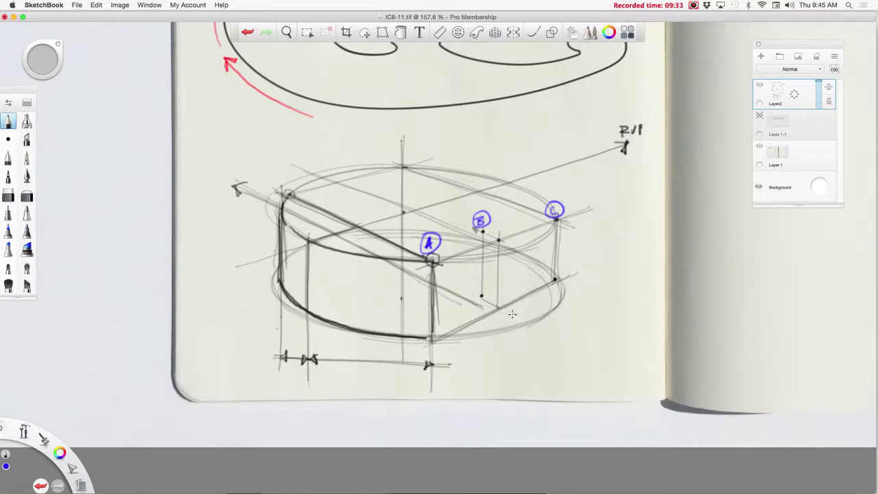
pyautogui.press('super+z')
pyautogui.press('super+z')
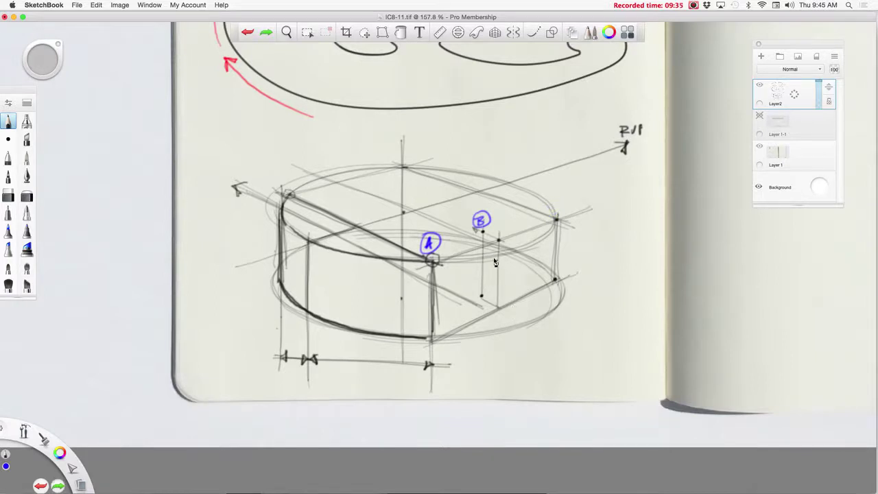
pyautogui.press('super+z')
pyautogui.press('super+z')
pyautogui.press('super+z')
pyautogui.press('super+z')
pyautogui.press('super+z')
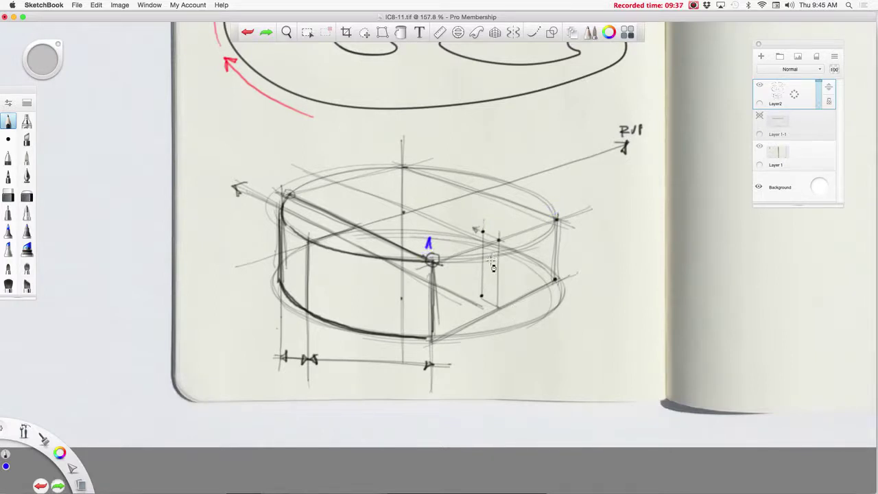
pyautogui.press('super+z')
# Step: Draw short blue arrows through the upper and lower offset points and sketch black curves through them from the front to the right corners
pyautogui.moveTo(462, 239)
pyautogui.mouseDown()
pyautogui.moveTo(508, 221)
pyautogui.moveTo(507, 230)
pyautogui.mouseUp()
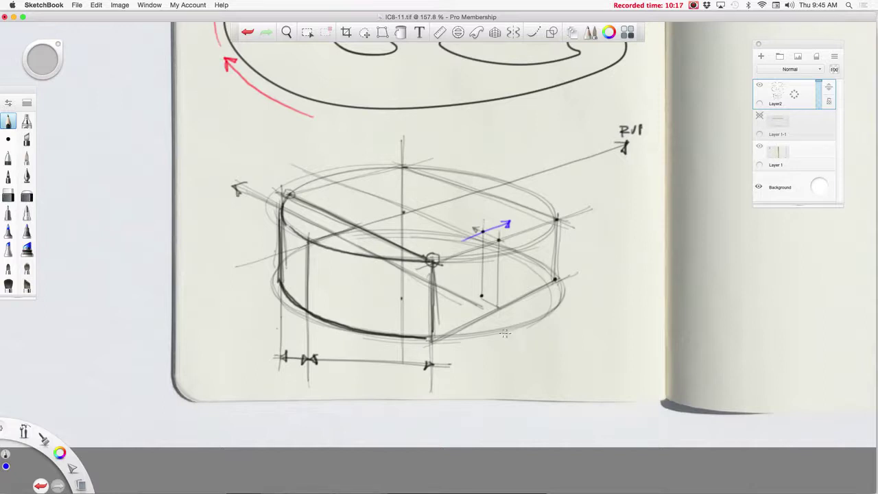
pyautogui.moveTo(463, 304); pyautogui.dragTo(501, 286)
pyautogui.moveTo(60, 453); pyautogui.dragTo(78, 432)
pyautogui.moveTo(433, 261)
pyautogui.mouseDown()
pyautogui.moveTo(496, 227)
pyautogui.moveTo(558, 217)
pyautogui.mouseUp()
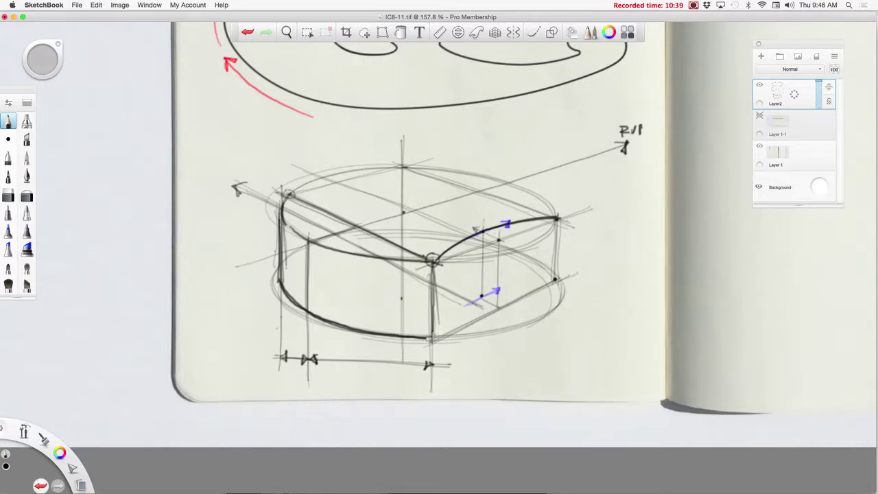
pyautogui.moveTo(431, 338)
pyautogui.mouseDown()
pyautogui.moveTo(489, 294)
pyautogui.moveTo(556, 279)
pyautogui.mouseUp()
pyautogui.moveTo(432, 337)
pyautogui.mouseDown()
pyautogui.moveTo(450, 319)
pyautogui.moveTo(556, 279)
pyautogui.moveTo(449, 318)
pyautogui.moveTo(559, 279)
pyautogui.mouseUp()
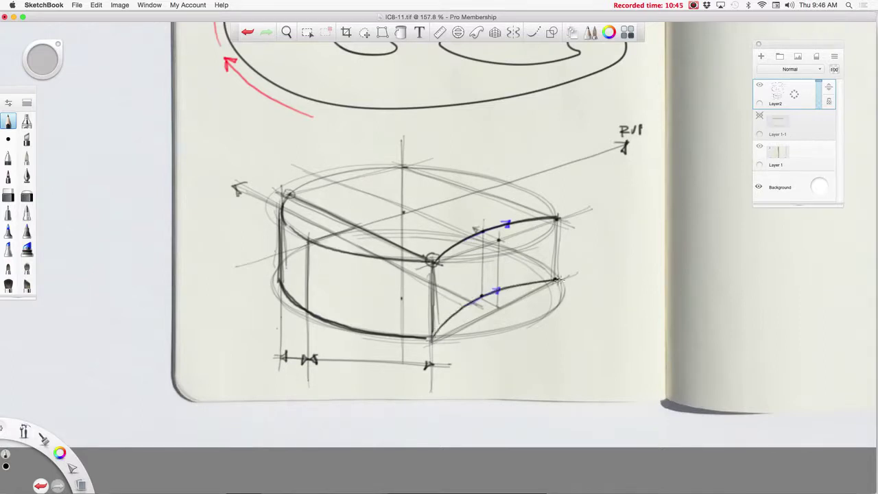
pyautogui.moveTo(59, 453); pyautogui.dragTo(48, 433)
pyautogui.moveTo(517, 300)
pyautogui.mouseDown()
pyautogui.moveTo(453, 343)
pyautogui.moveTo(466, 341)
pyautogui.mouseUp()
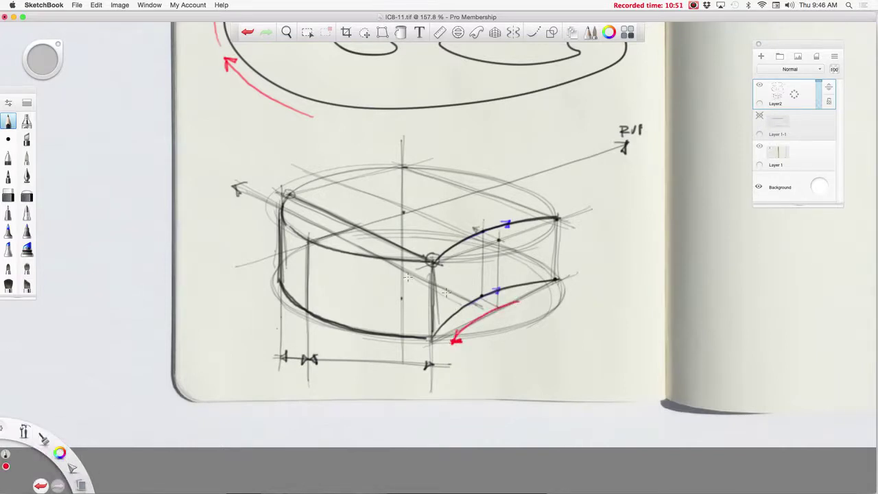
pyautogui.moveTo(328, 335)
pyautogui.mouseDown()
pyautogui.moveTo(266, 288)
pyautogui.moveTo(276, 297)
pyautogui.mouseUp()
pyautogui.press('super+z')
pyautogui.press('super+z')
pyautogui.press('super+z')
pyautogui.press('super+z')
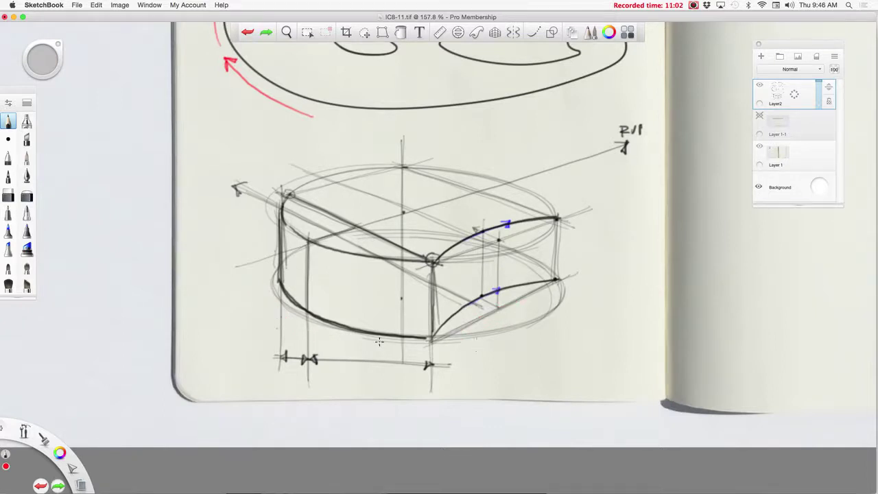
# Step: Darken the vertical joining the two offset points in black and draw extension lines below it and below the right corner
pyautogui.moveTo(59, 453); pyautogui.dragTo(61, 428)
pyautogui.moveTo(481, 296); pyautogui.dragTo(483, 231)
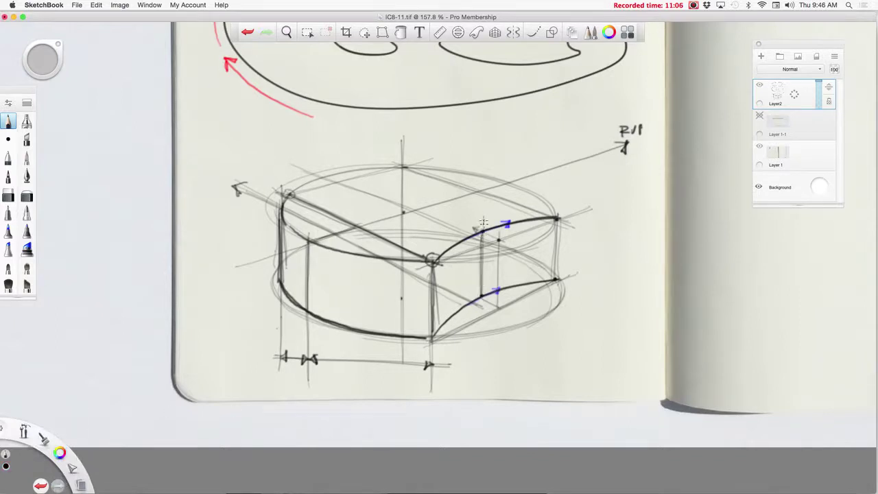
pyautogui.moveTo(481, 380); pyautogui.dragTo(483, 241)
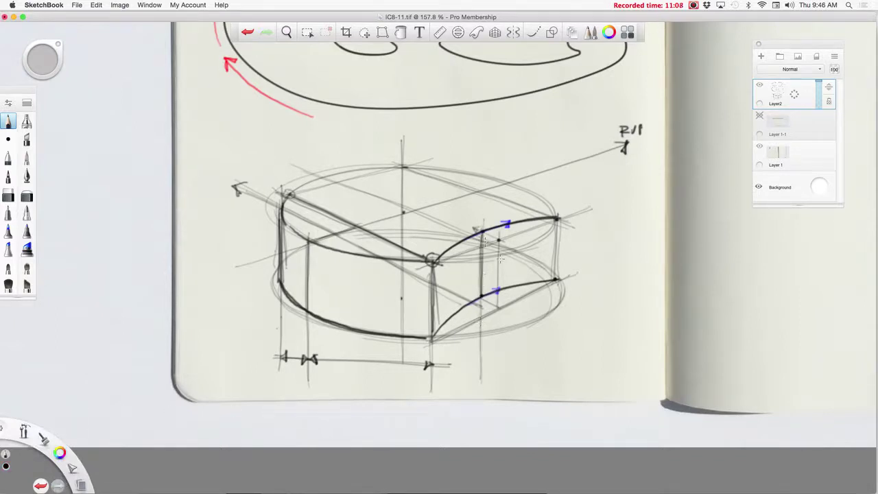
pyautogui.moveTo(552, 367); pyautogui.dragTo(553, 240)
pyautogui.moveTo(555, 382); pyautogui.dragTo(555, 200)
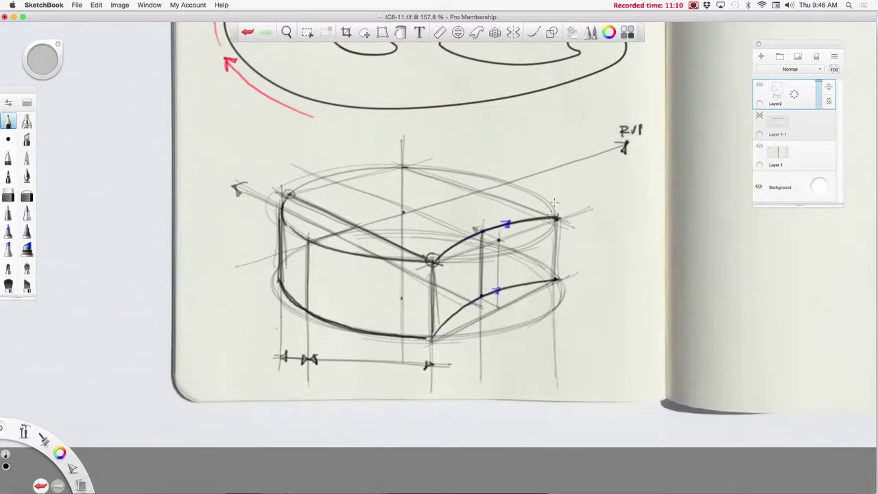
# Step: Add a dimension line with arrowheads beneath the inward-curved right face and darken that face's right and front vertical edges
pyautogui.moveTo(439, 351); pyautogui.dragTo(557, 350)
pyautogui.moveTo(489, 345)
pyautogui.mouseDown()
pyautogui.moveTo(489, 354)
pyautogui.moveTo(432, 351)
pyautogui.moveTo(439, 357)
pyautogui.mouseUp()
pyautogui.moveTo(556, 277)
pyautogui.mouseDown()
pyautogui.moveTo(557, 220)
pyautogui.moveTo(555, 281)
pyautogui.mouseUp()
pyautogui.moveTo(555, 240)
pyautogui.mouseDown()
pyautogui.moveTo(558, 219)
pyautogui.moveTo(556, 271)
pyautogui.mouseUp()
pyautogui.moveTo(431, 338)
pyautogui.mouseDown()
pyautogui.moveTo(432, 262)
pyautogui.moveTo(435, 337)
pyautogui.mouseUp()
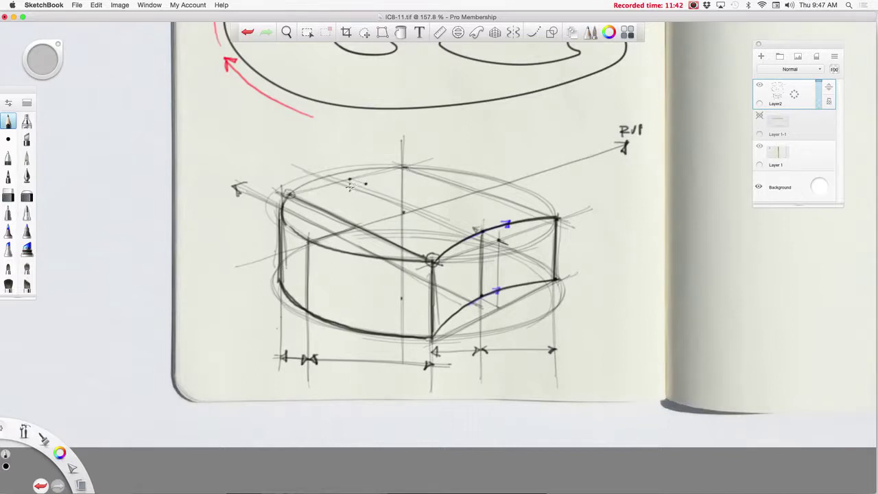
# Step: Sketch an inward curve on the top plane from the left corner through the marked offset point to the rear corner
pyautogui.moveTo(289, 194)
pyautogui.mouseDown()
pyautogui.moveTo(357, 186)
pyautogui.moveTo(403, 167)
pyautogui.mouseUp()
pyautogui.moveTo(333, 191); pyautogui.dragTo(403, 166)
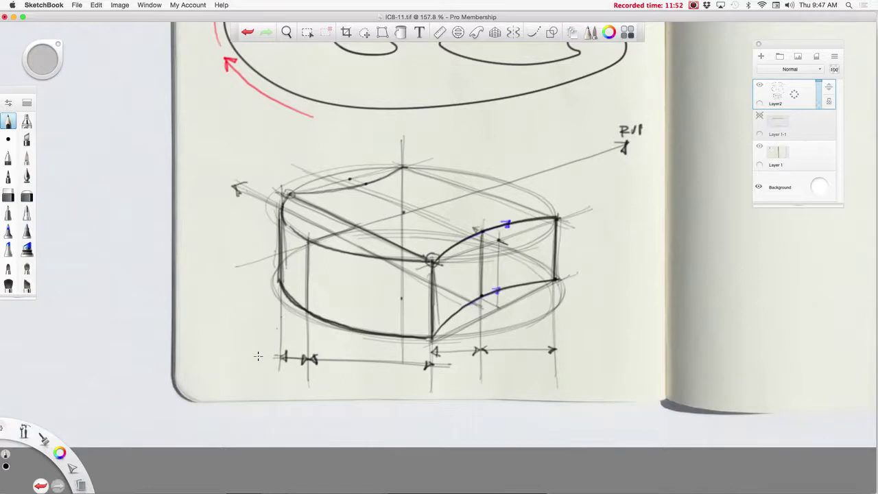
# Step: Darken the top plane's inward curve from the left to the rear corner and its outward curve from the rear to the right corner
pyautogui.moveTo(292, 194); pyautogui.dragTo(372, 177)
pyautogui.moveTo(420, 168)
pyautogui.mouseDown()
pyautogui.moveTo(484, 182)
pyautogui.moveTo(557, 217)
pyautogui.moveTo(542, 197)
pyautogui.moveTo(480, 177)
pyautogui.moveTo(404, 168)
pyautogui.moveTo(520, 190)
pyautogui.moveTo(564, 212)
pyautogui.mouseUp()
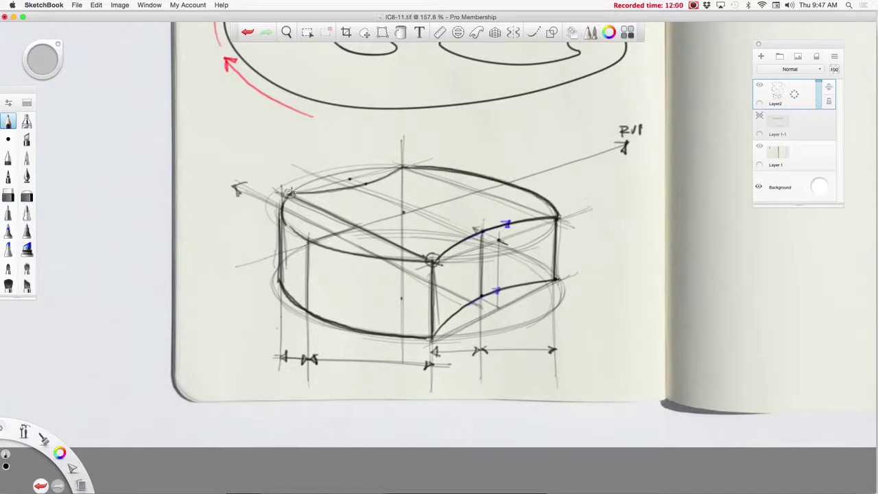
pyautogui.moveTo(292, 194)
pyautogui.mouseDown()
pyautogui.moveTo(385, 179)
pyautogui.moveTo(409, 165)
pyautogui.mouseUp()
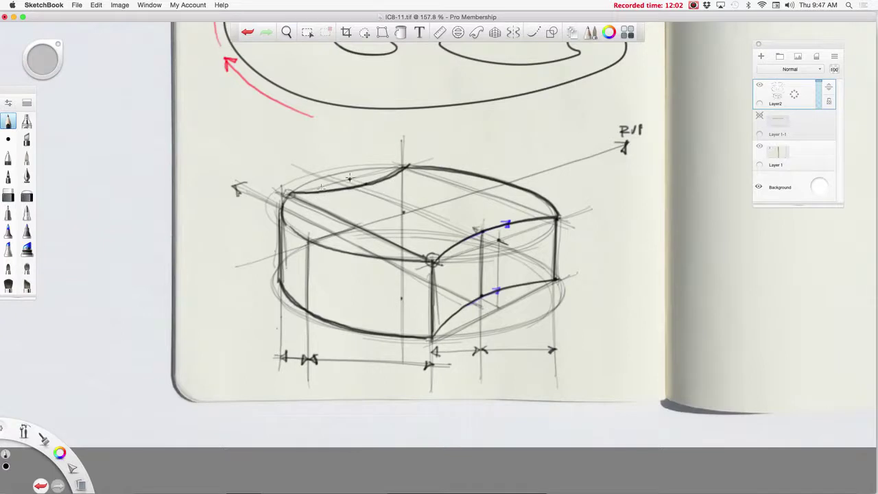
pyautogui.moveTo(293, 193); pyautogui.dragTo(409, 164)
pyautogui.moveTo(294, 194); pyautogui.dragTo(410, 166)
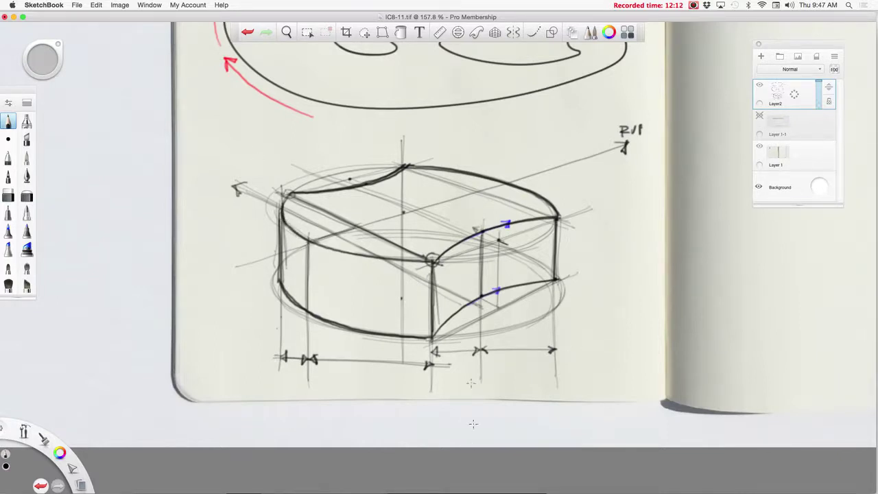
# Step: Shade the front part of the inward-curved right face with vertical hatching and darken the face's curved edges
pyautogui.moveTo(432, 336)
pyautogui.mouseDown()
pyautogui.moveTo(435, 265)
pyautogui.moveTo(441, 331)
pyautogui.moveTo(442, 257)
pyautogui.moveTo(445, 324)
pyautogui.mouseUp()
pyautogui.moveTo(445, 249)
pyautogui.mouseDown()
pyautogui.moveTo(446, 318)
pyautogui.moveTo(457, 300)
pyautogui.moveTo(460, 314)
pyautogui.moveTo(478, 274)
pyautogui.moveTo(492, 294)
pyautogui.moveTo(502, 222)
pyautogui.mouseUp()
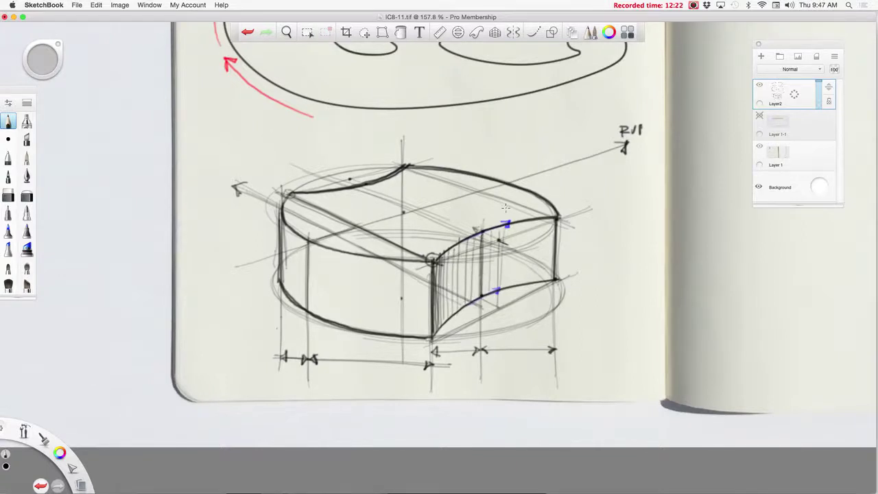
pyautogui.moveTo(434, 260)
pyautogui.mouseDown()
pyautogui.moveTo(462, 241)
pyautogui.moveTo(556, 219)
pyautogui.mouseUp()
pyautogui.moveTo(433, 336)
pyautogui.mouseDown()
pyautogui.moveTo(480, 303)
pyautogui.moveTo(557, 280)
pyautogui.moveTo(556, 217)
pyautogui.mouseUp()
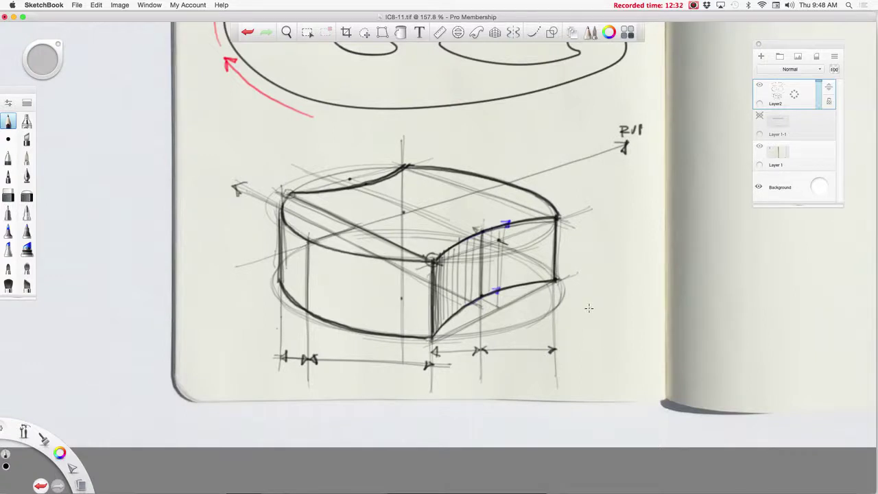
# Step: Bring up the ellipse guide, set it to a 90° circle, enlarge it and place it over the block
pyautogui.click(458, 33)
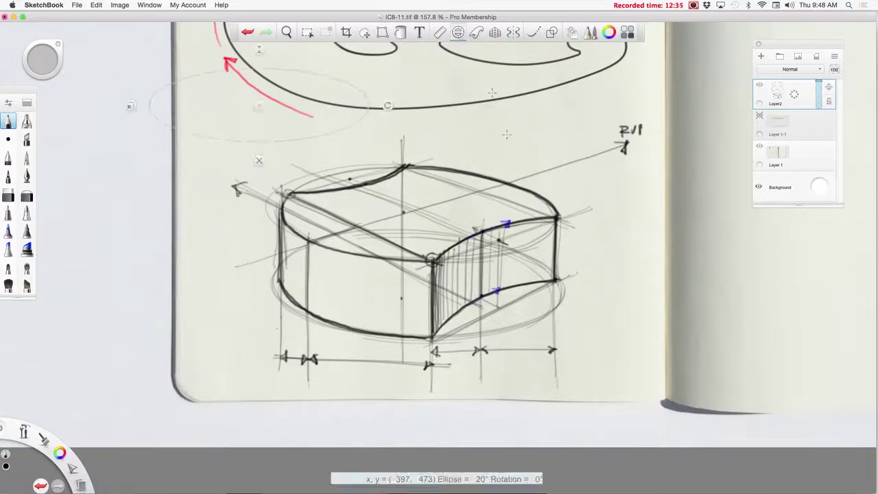
pyautogui.click(259, 50)
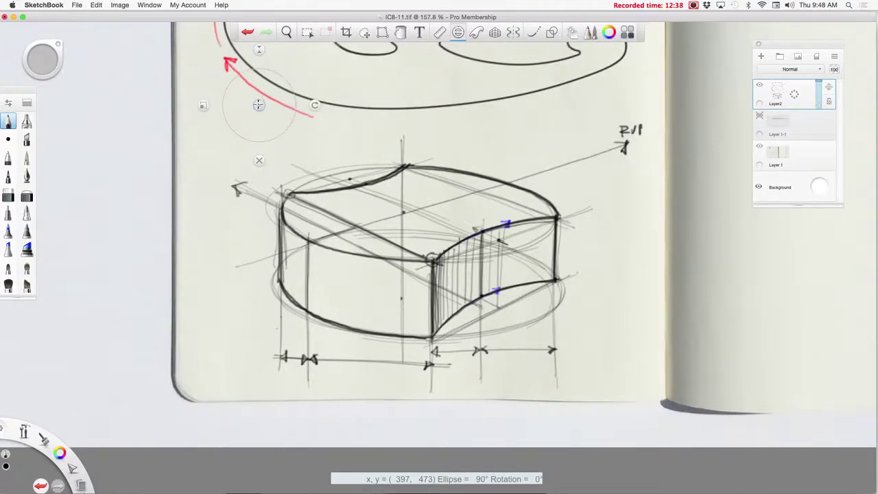
pyautogui.moveTo(259, 105)
pyautogui.mouseDown()
pyautogui.moveTo(378, 132)
pyautogui.moveTo(503, 269)
pyautogui.mouseUp()
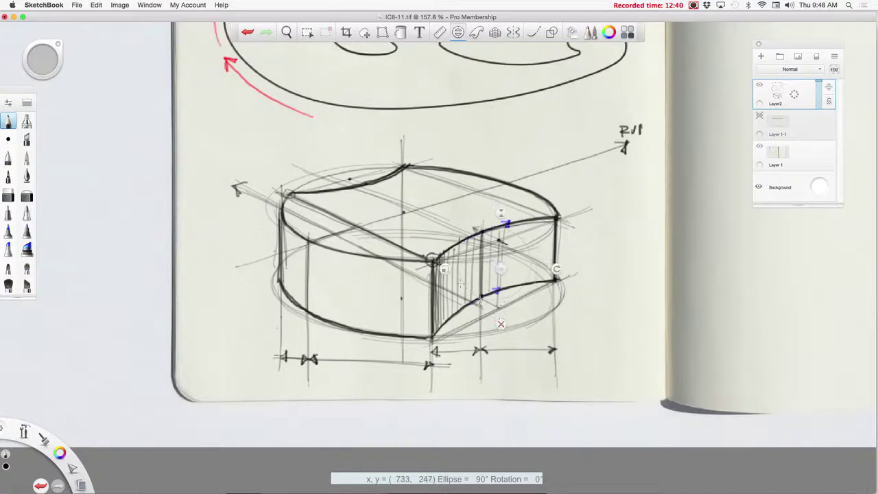
pyautogui.moveTo(444, 269); pyautogui.dragTo(325, 269)
pyautogui.moveTo(237, 325); pyautogui.dragTo(184, 330)
pyautogui.moveTo(501, 269); pyautogui.dragTo(426, 98)
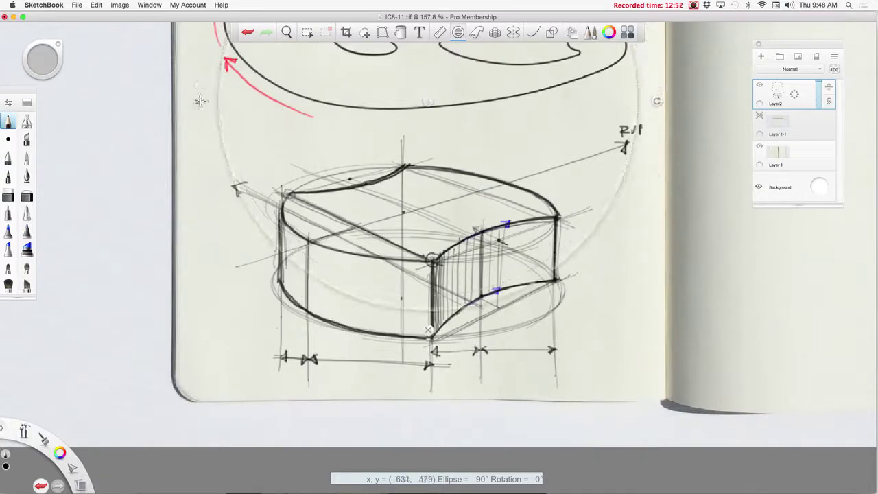
# Step: Shrink and reposition the circle guide so it passes through the top plane's left corner, the front face's offset point and near the front corner
pyautogui.moveTo(200, 101); pyautogui.dragTo(238, 101)
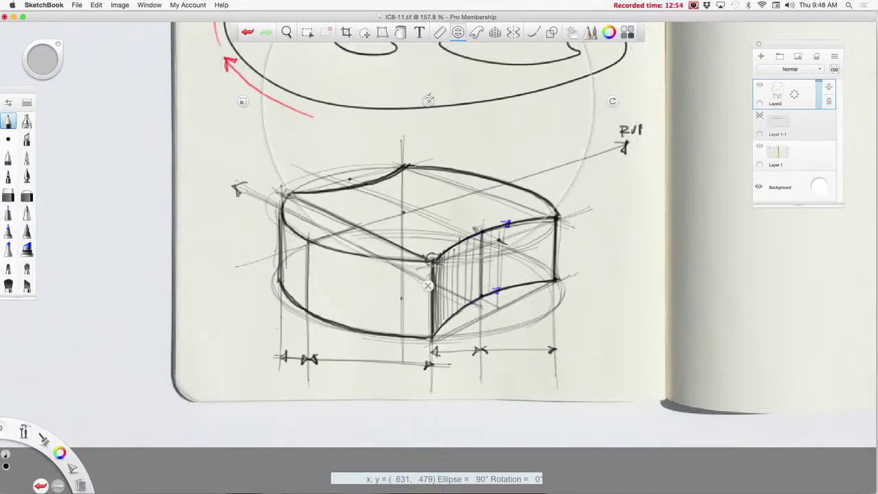
pyautogui.moveTo(427, 101); pyautogui.dragTo(401, 97)
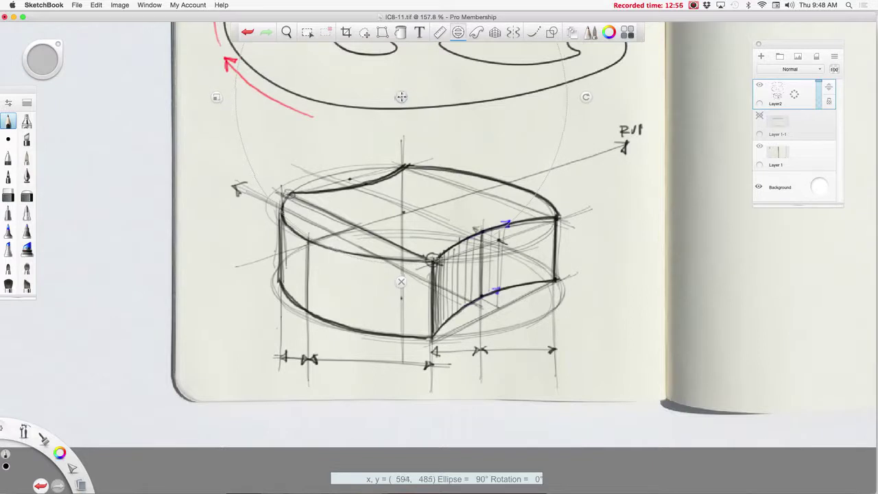
pyautogui.moveTo(221, 97); pyautogui.dragTo(260, 97)
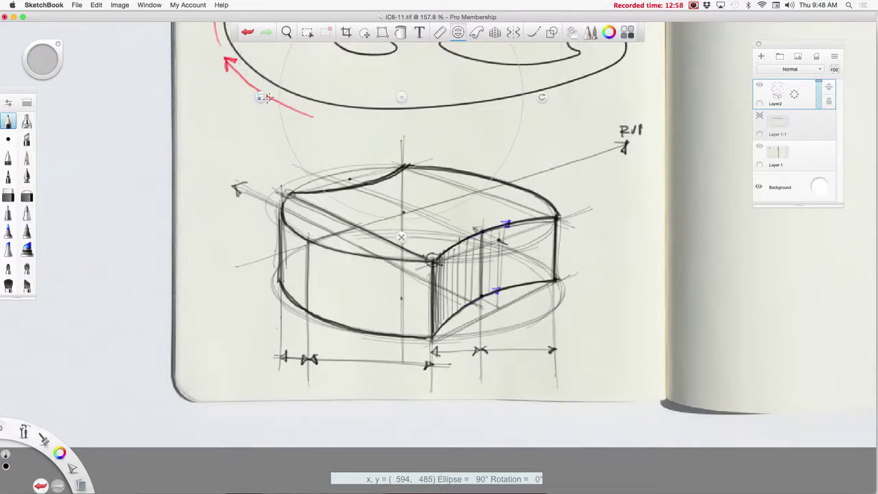
pyautogui.moveTo(400, 96); pyautogui.dragTo(390, 149)
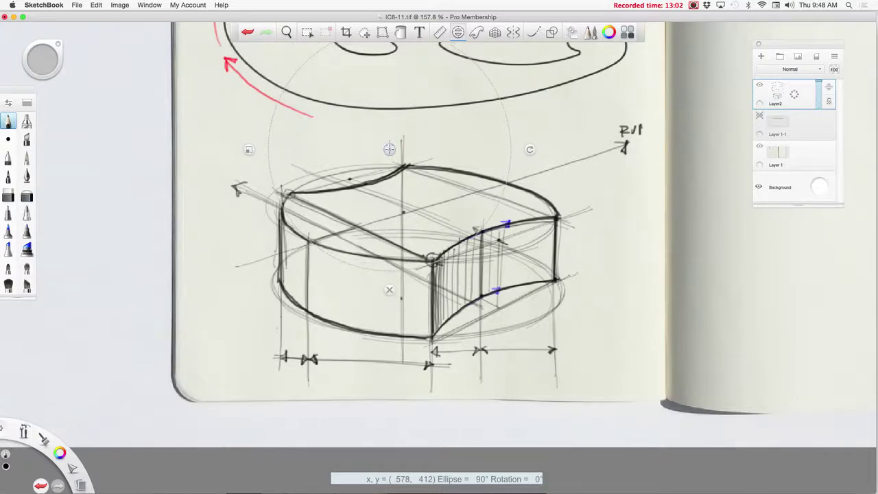
pyautogui.moveTo(250, 149); pyautogui.dragTo(261, 149)
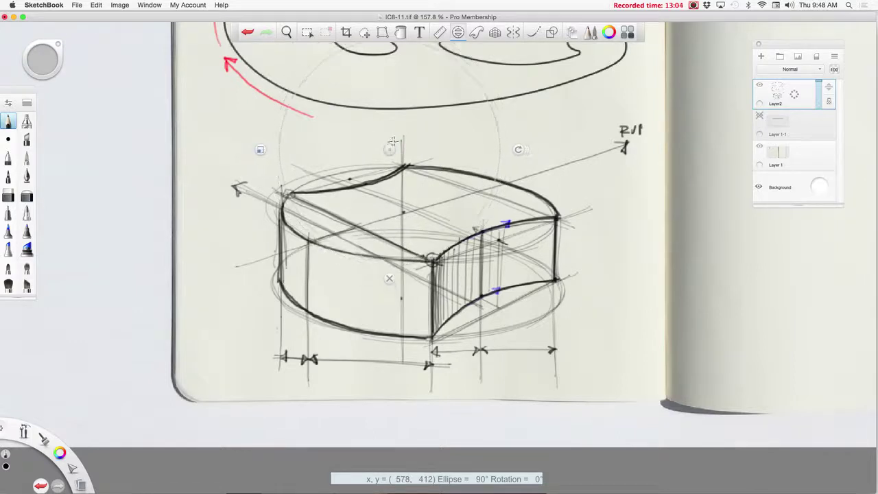
pyautogui.moveTo(390, 148)
pyautogui.mouseDown()
pyautogui.moveTo(379, 154)
pyautogui.moveTo(387, 162)
pyautogui.mouseUp()
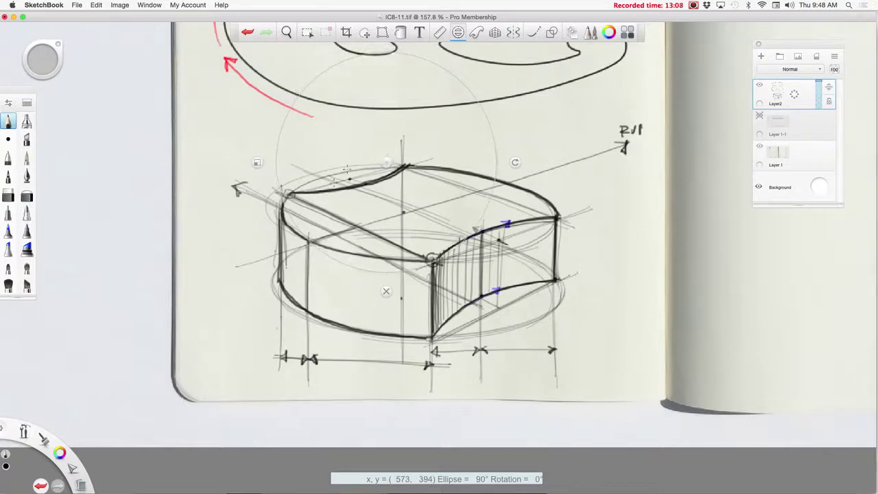
# Step: Try a blue circular arc along the guide from the top plane's left to front corner, undo it and close the guide
pyautogui.click(63, 452)
pyautogui.moveTo(63, 453); pyautogui.dragTo(45, 469)
pyautogui.moveTo(284, 199)
pyautogui.mouseDown()
pyautogui.moveTo(397, 274)
pyautogui.moveTo(432, 262)
pyautogui.moveTo(346, 271)
pyautogui.moveTo(288, 195)
pyautogui.moveTo(353, 268)
pyautogui.moveTo(446, 255)
pyautogui.mouseUp()
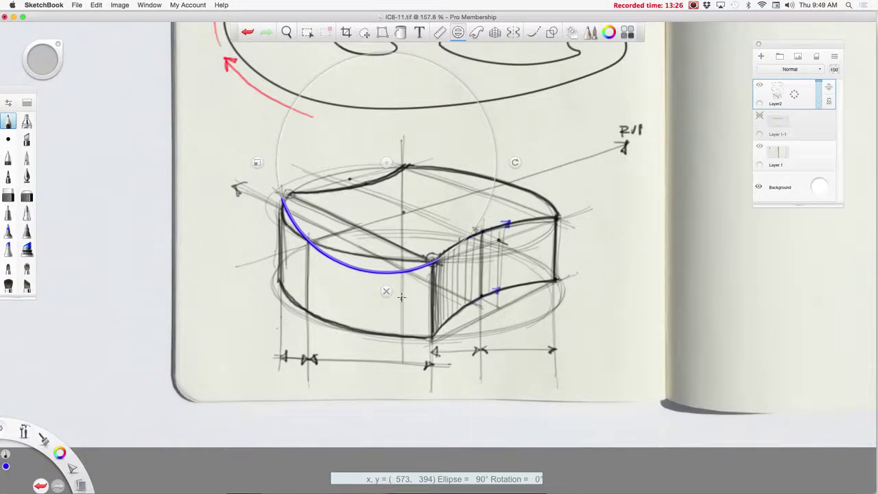
pyautogui.press('super+z')
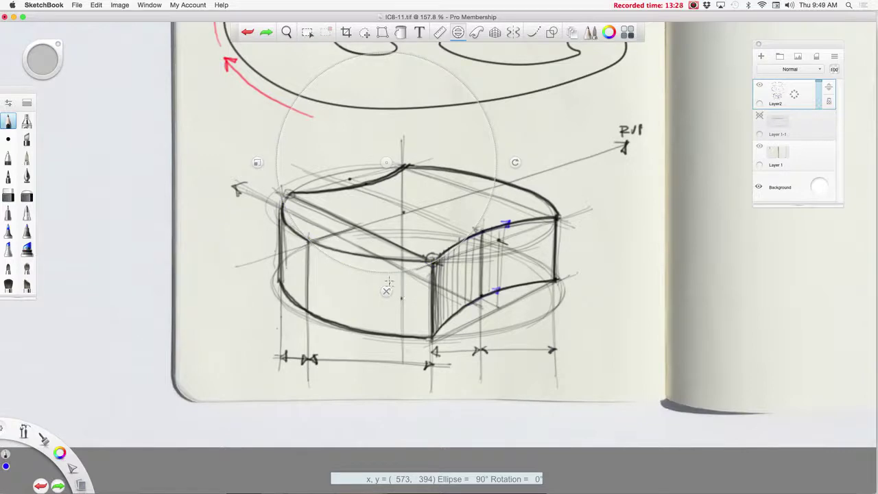
pyautogui.click(387, 291)
pyautogui.press('space')
pyautogui.moveTo(429, 313); pyautogui.dragTo(292, 397)
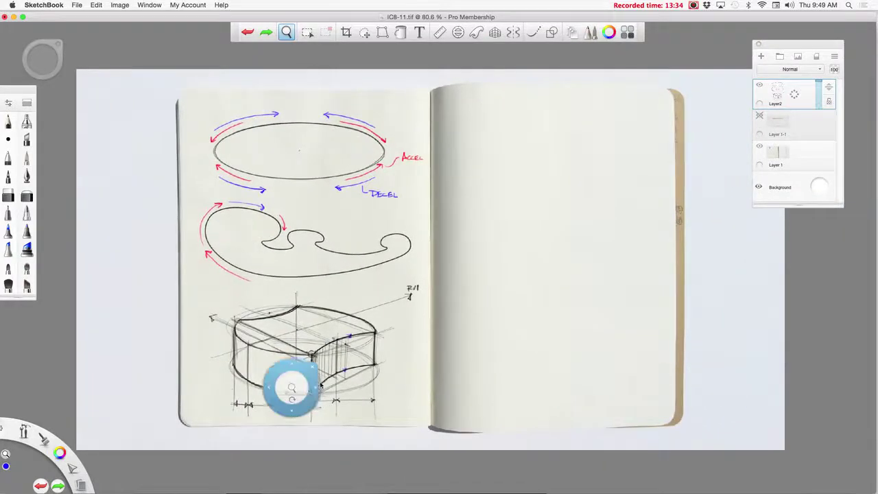
pyautogui.click(694, 6)
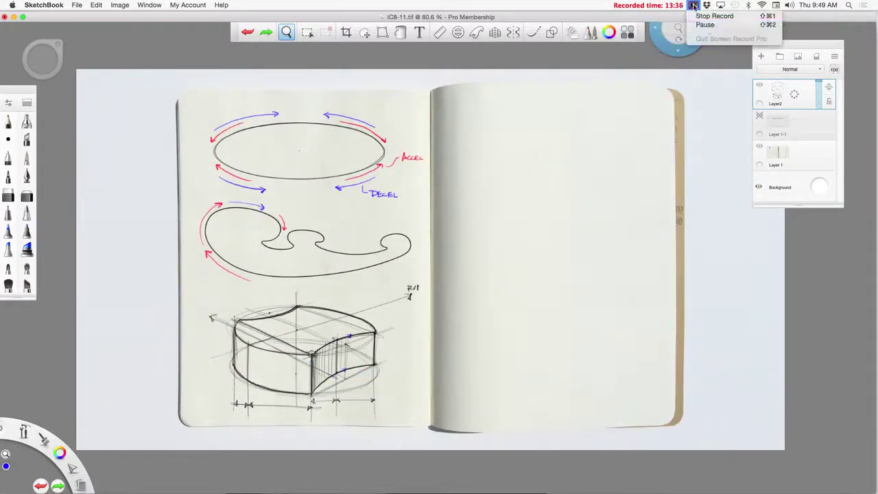